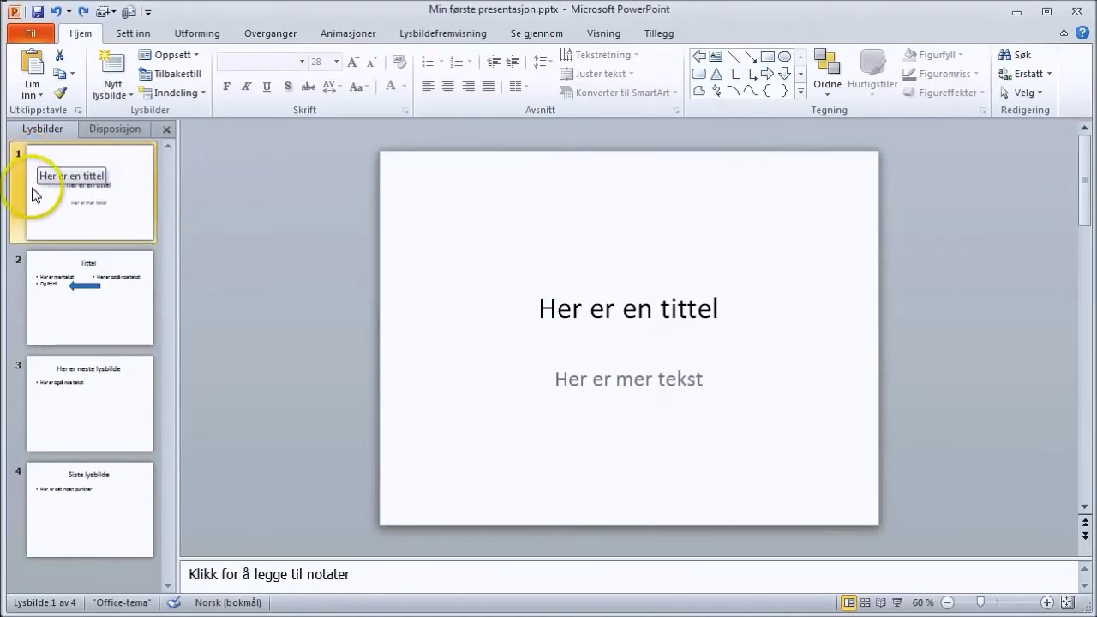
# Step: Browse through slides 2 and 3, ending on slide 4, Siste lysbilde
pyautogui.click(43, 266)
pyautogui.click(75, 405)
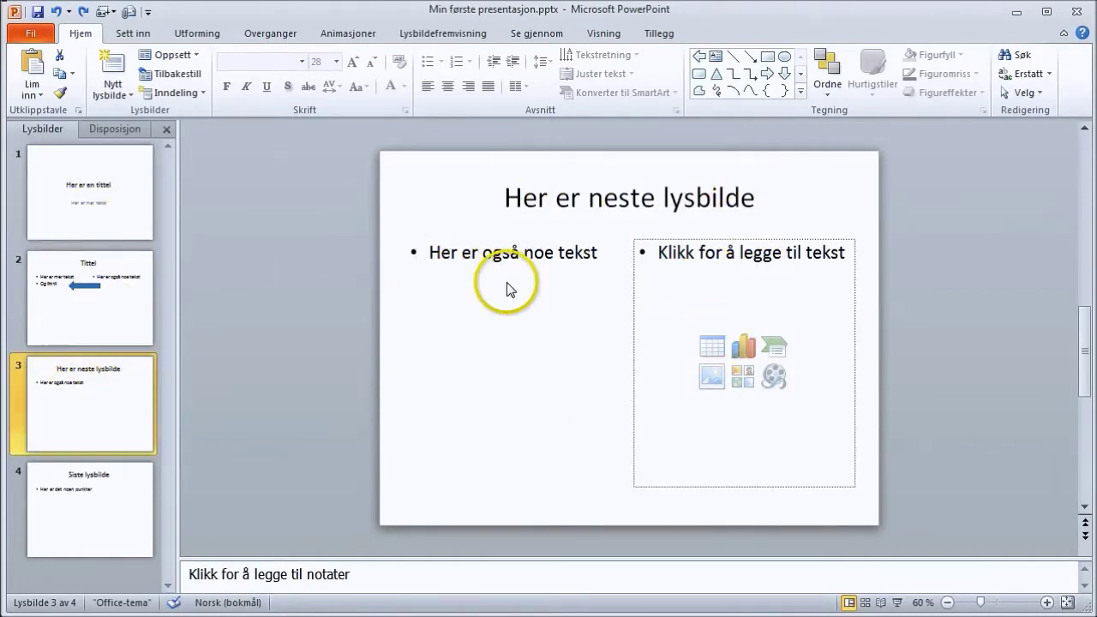
pyautogui.click(103, 497)
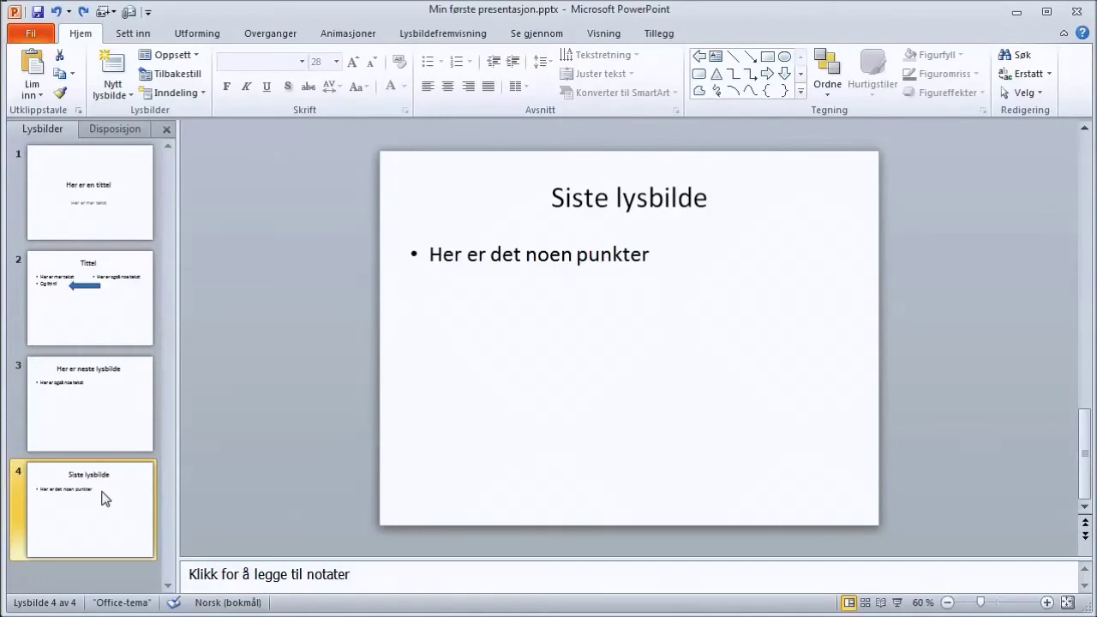
# Step: Start a new empty bullet line after the word 'punkter' on slide 4
pyautogui.click(686, 273)
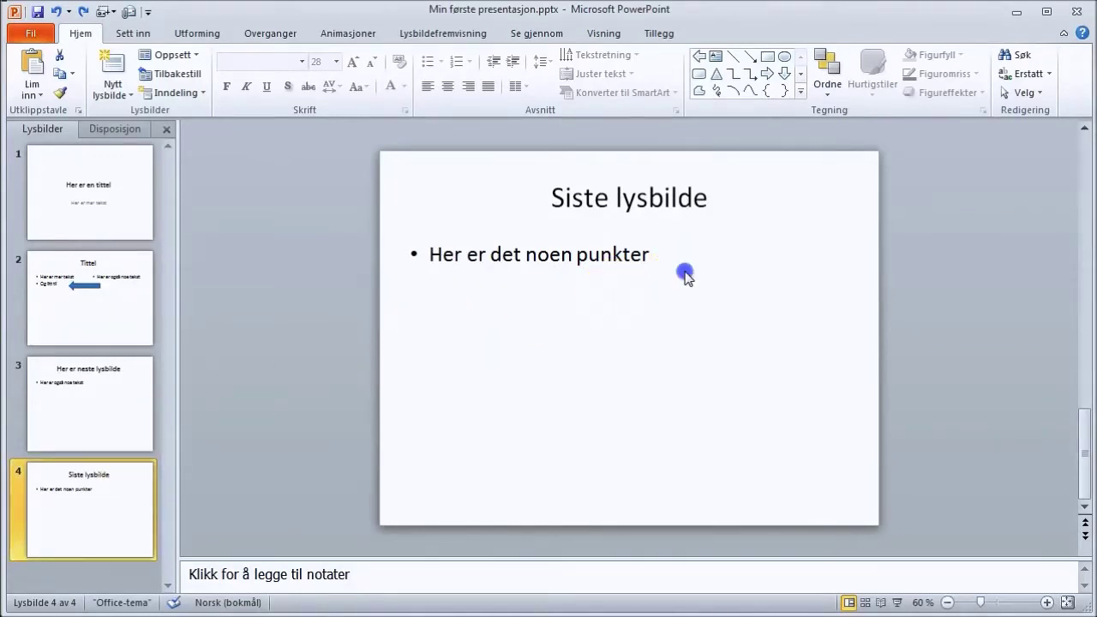
pyautogui.click(641, 255)
pyautogui.click(648, 256)
pyautogui.press('Return')
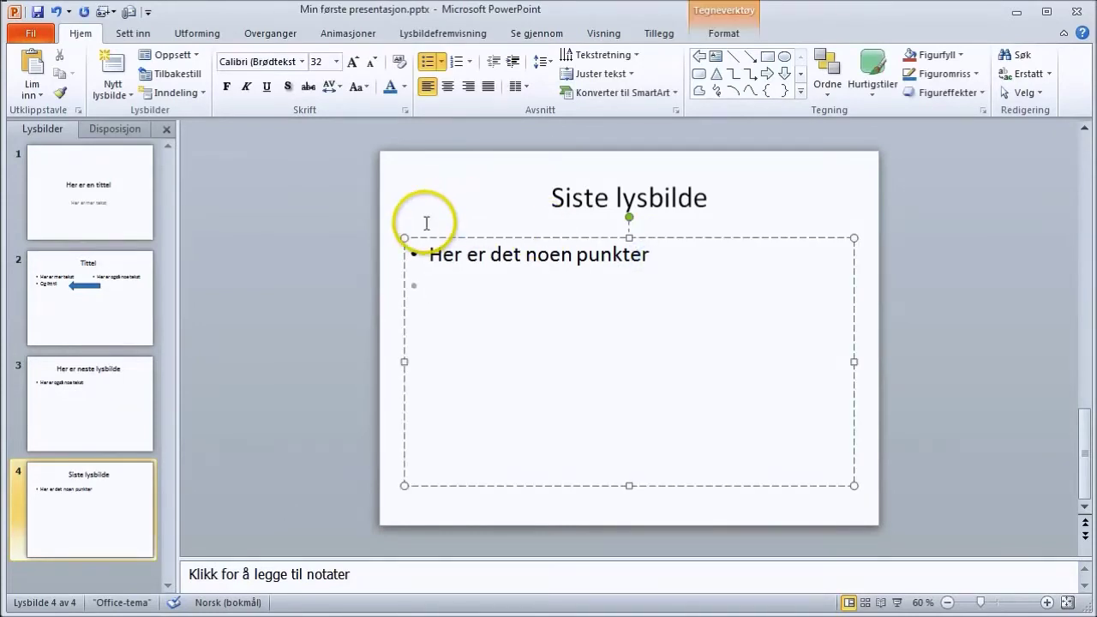
# Step: Insert a 3×3 table at the new bullet line
pyautogui.click(137, 34)
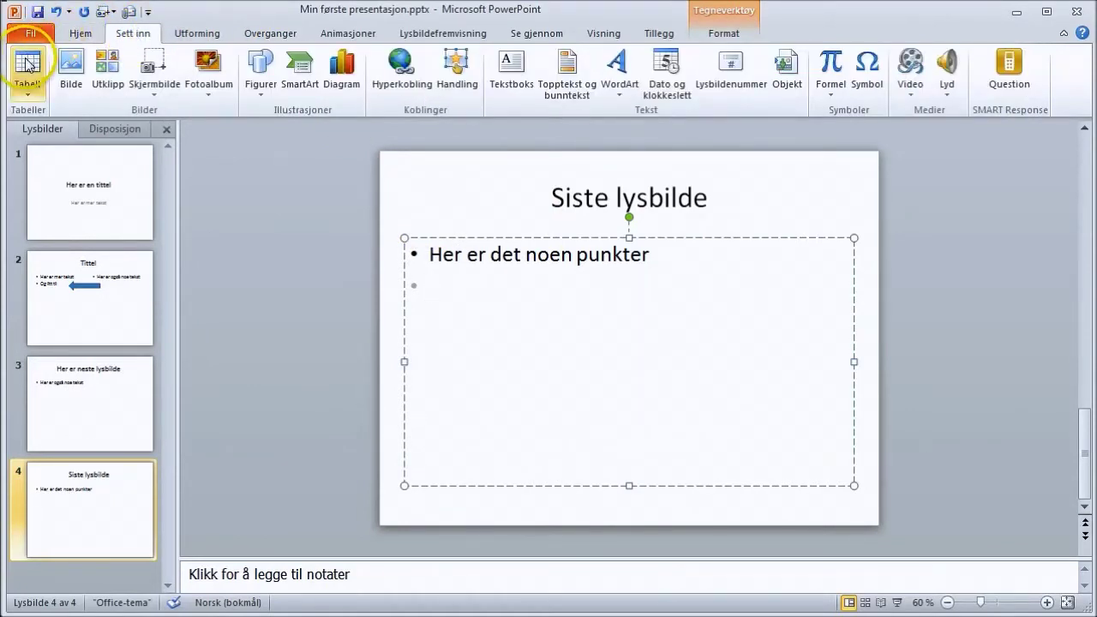
pyautogui.click(27, 90)
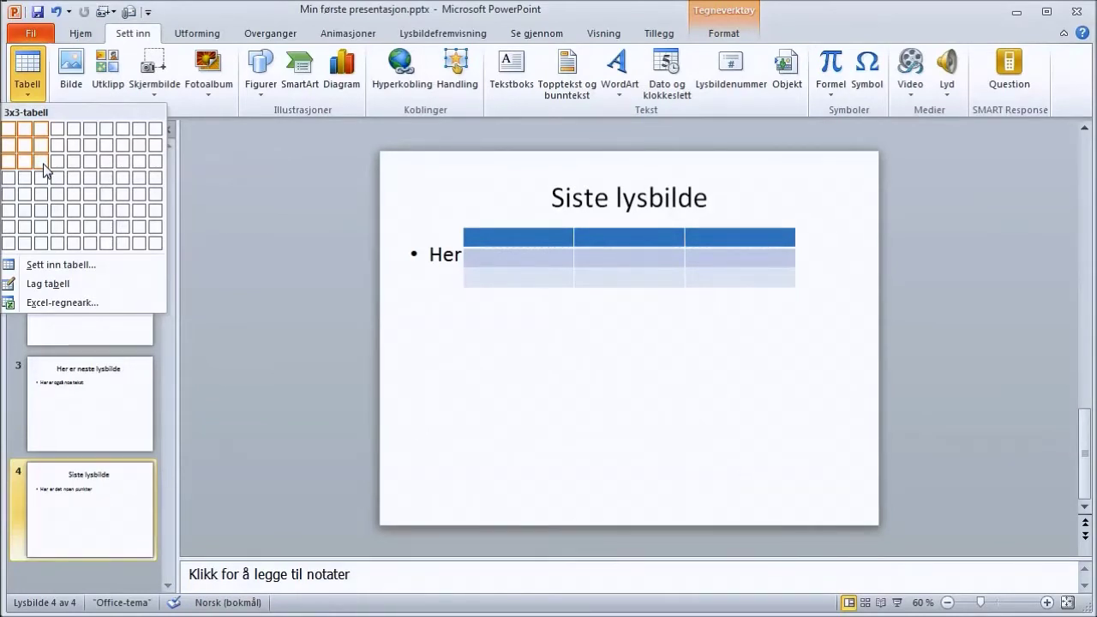
pyautogui.click(44, 164)
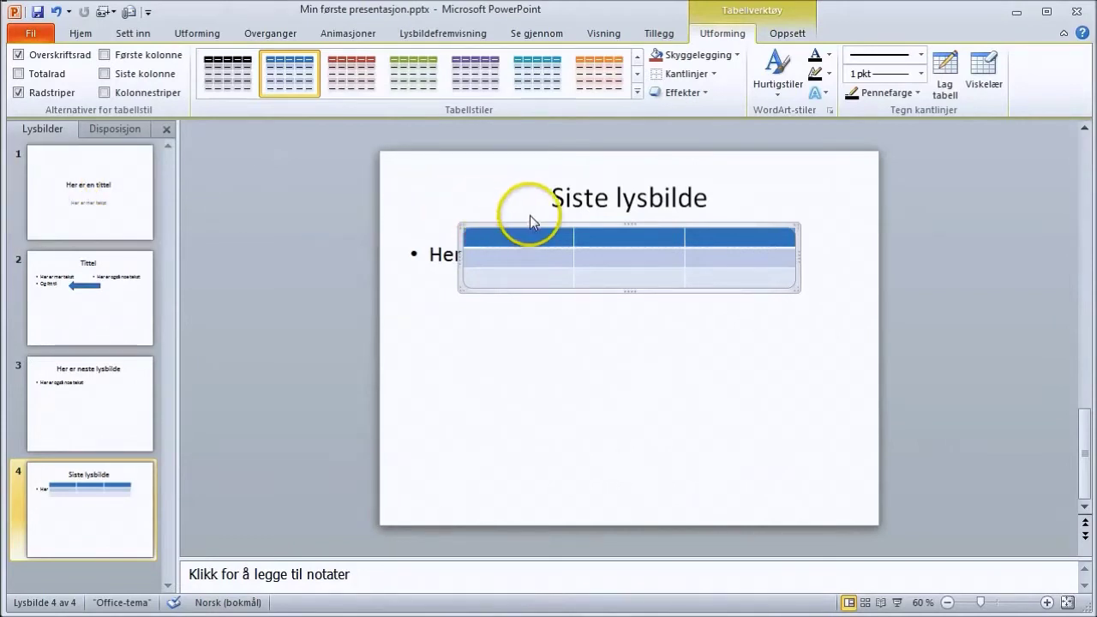
# Step: Move the table below the bullet text and type the first 'Overskrift' header
pyautogui.moveTo(479, 230); pyautogui.dragTo(447, 275)
pyautogui.click(449, 275)
pyautogui.write('Over')
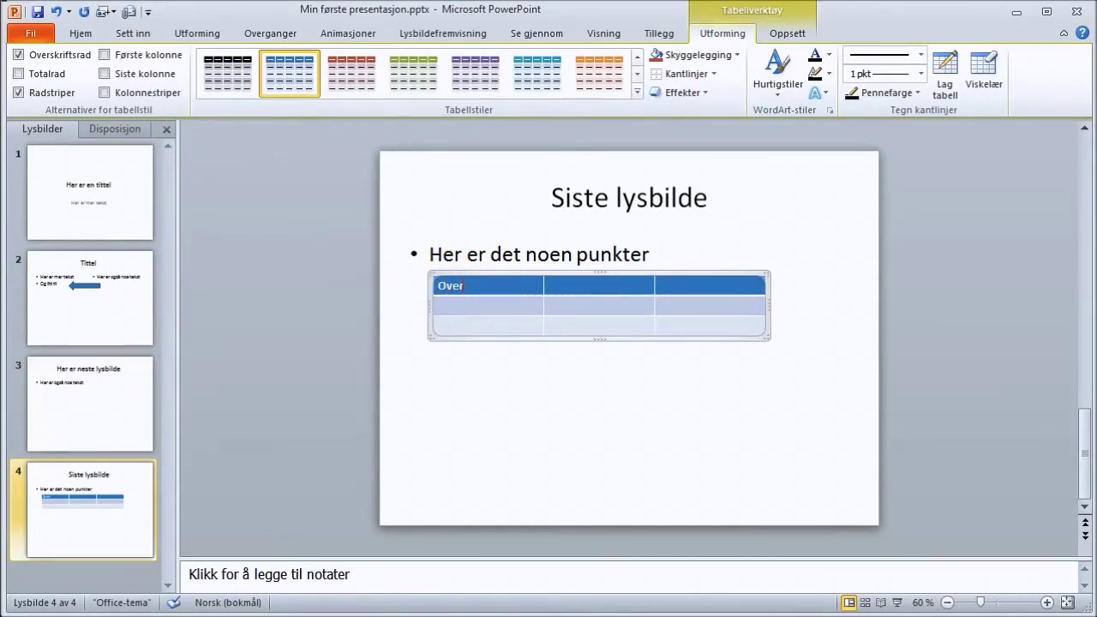
pyautogui.write('skrif')
pyautogui.write('t 1')
# Step: Finish the Overskrift 1–3 header cells and try the red table style
pyautogui.click(579, 287)
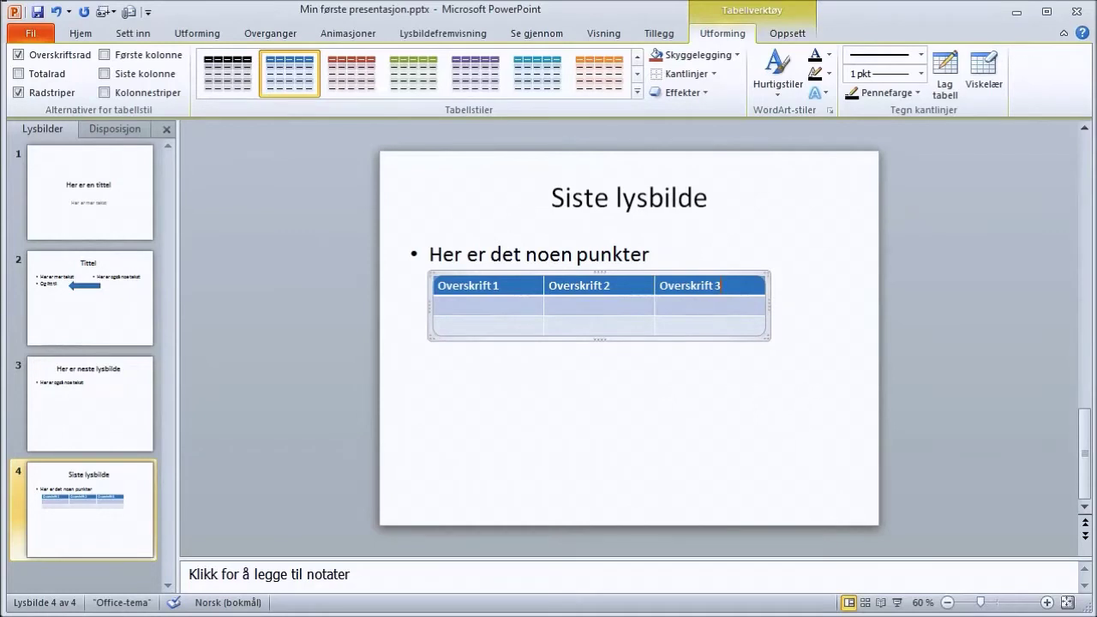
pyautogui.click(521, 307)
pyautogui.click(445, 300)
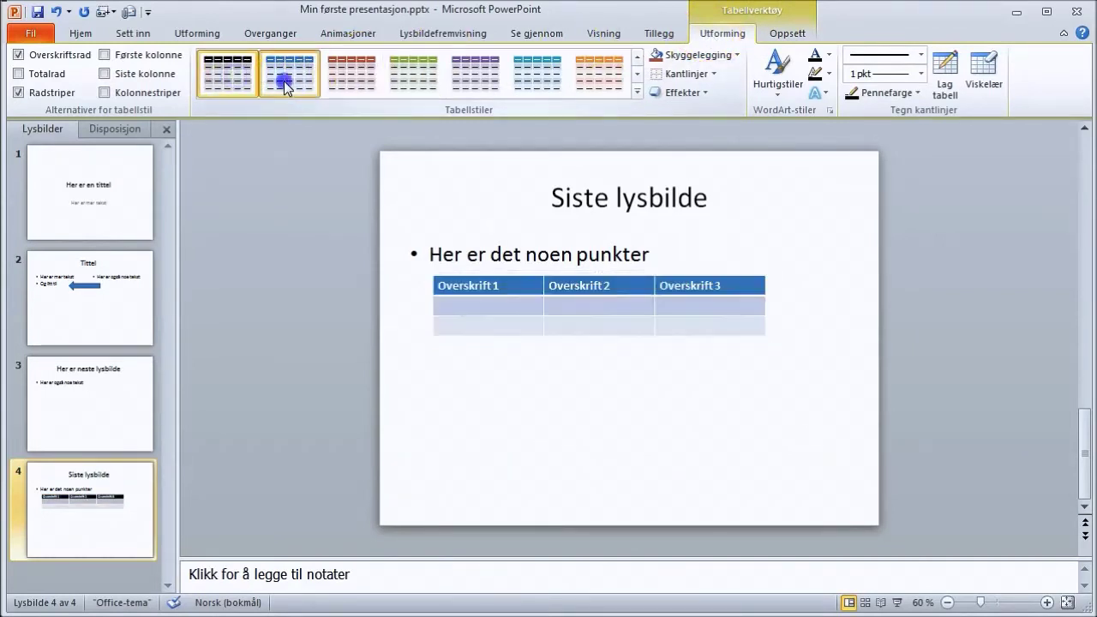
pyautogui.click(353, 77)
# Step: Apply the green table style, testing banded rows and a total row, keeping banded rows on
pyautogui.click(410, 83)
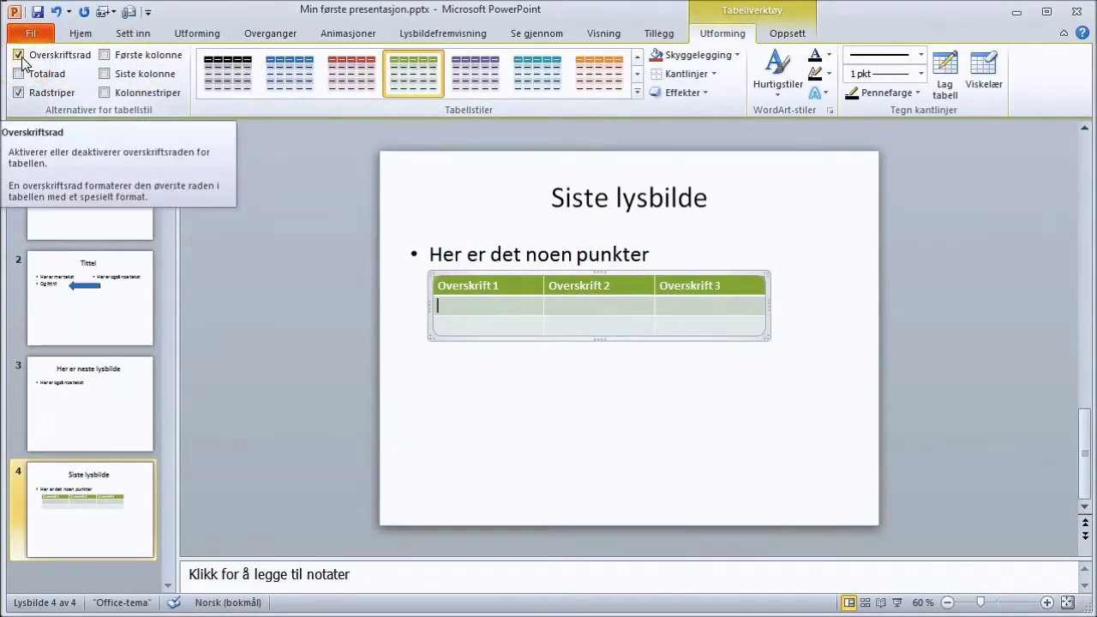
pyautogui.click(21, 92)
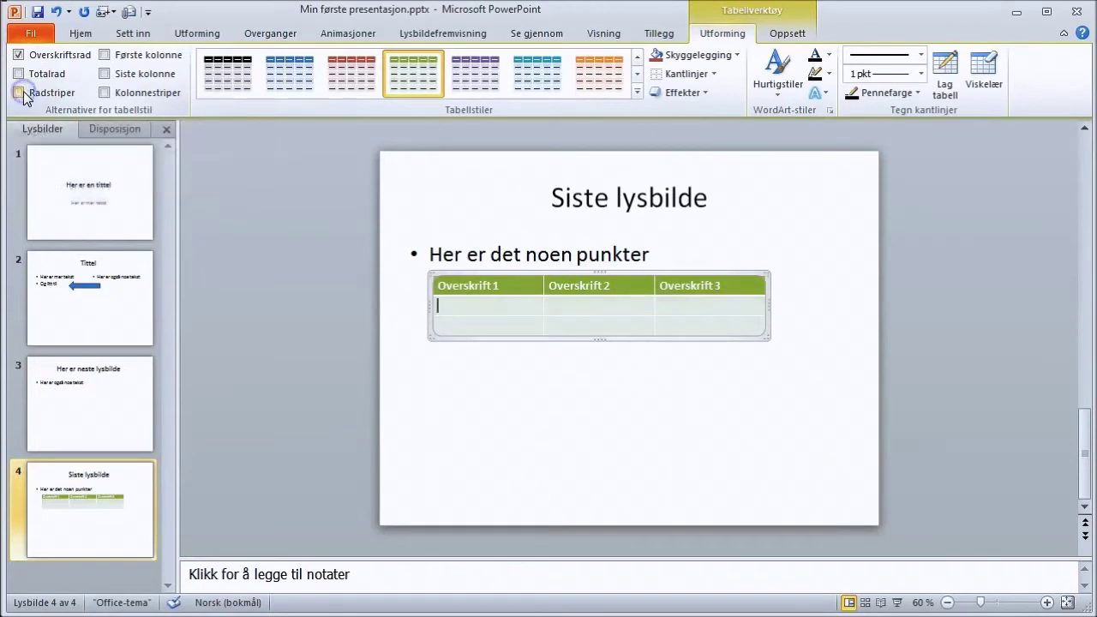
pyautogui.click(20, 92)
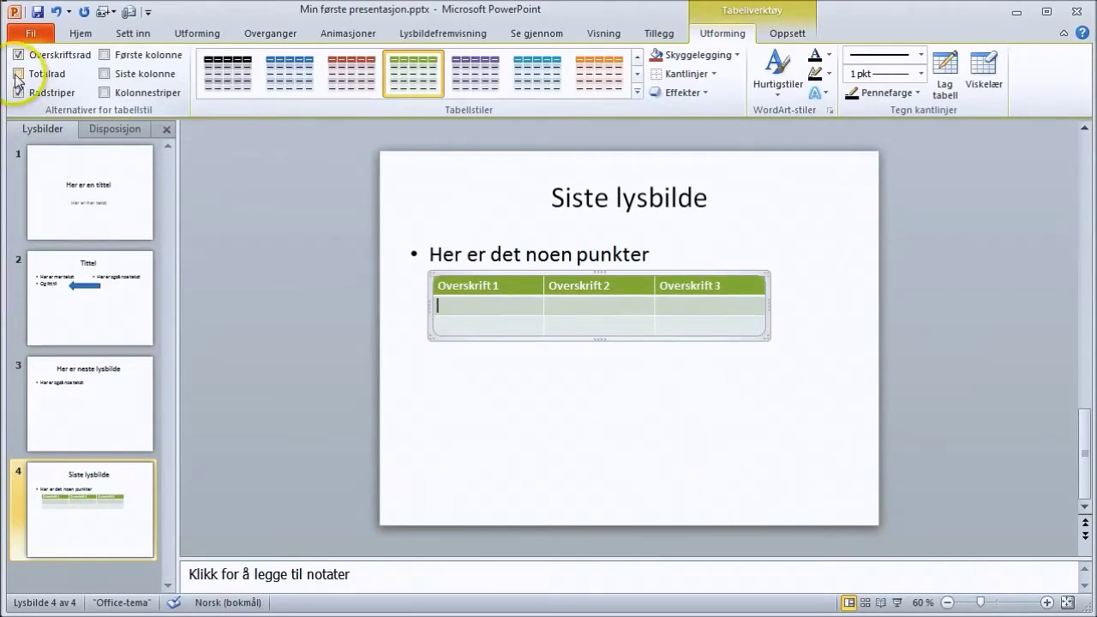
pyautogui.click(19, 75)
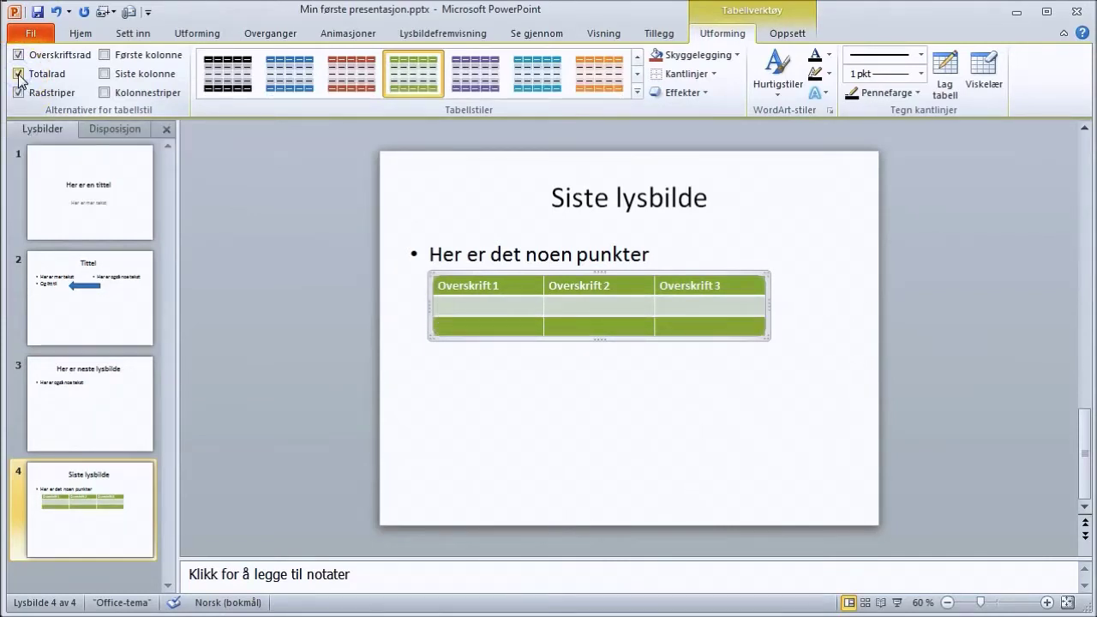
pyautogui.click(19, 75)
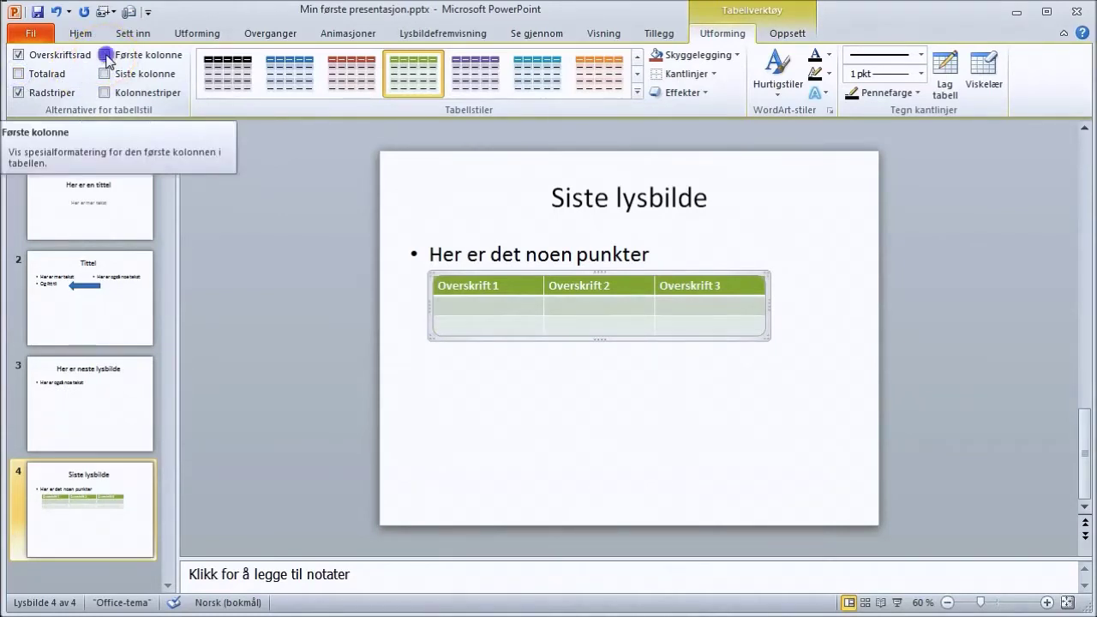
# Step: Try first-column and last-column emphasis on the table, then turn both off
pyautogui.click(106, 55)
pyautogui.click(106, 56)
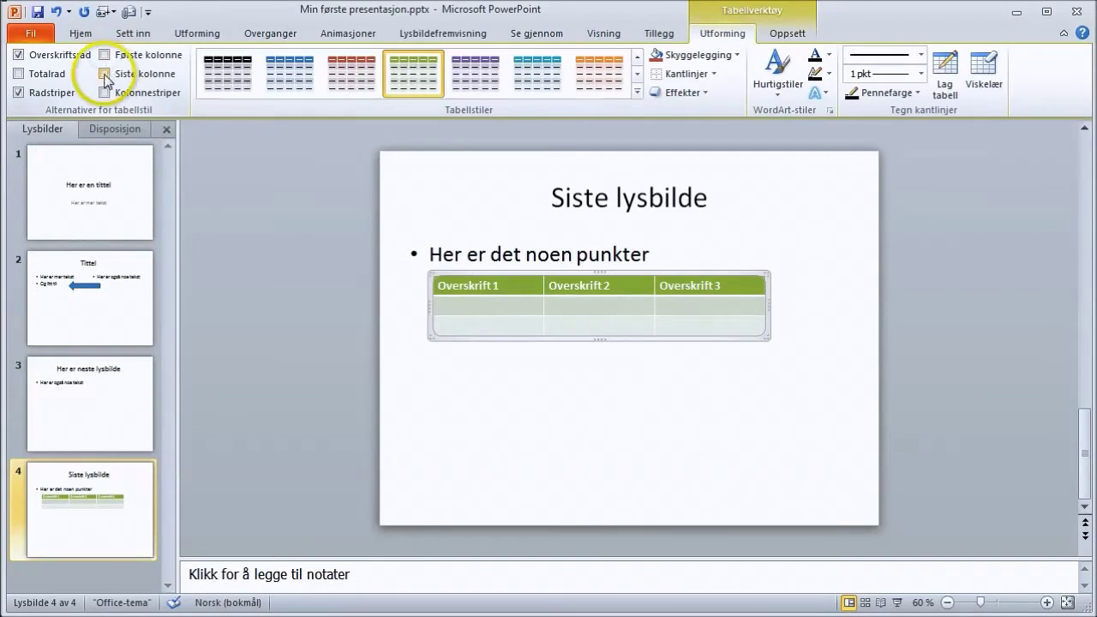
pyautogui.click(105, 74)
pyautogui.click(104, 75)
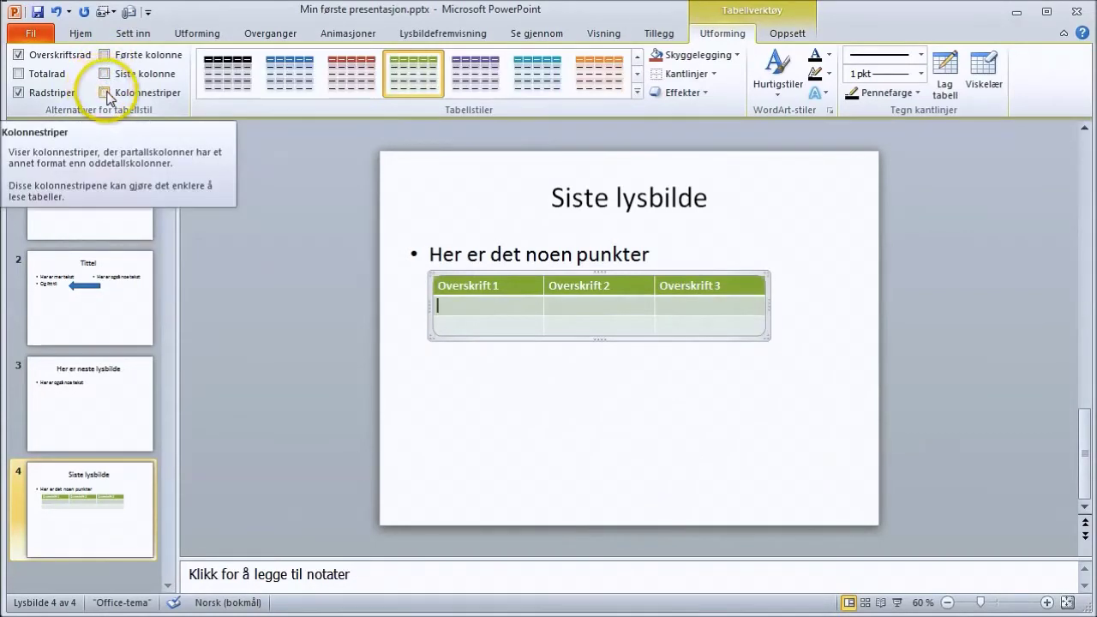
pyautogui.click(116, 95)
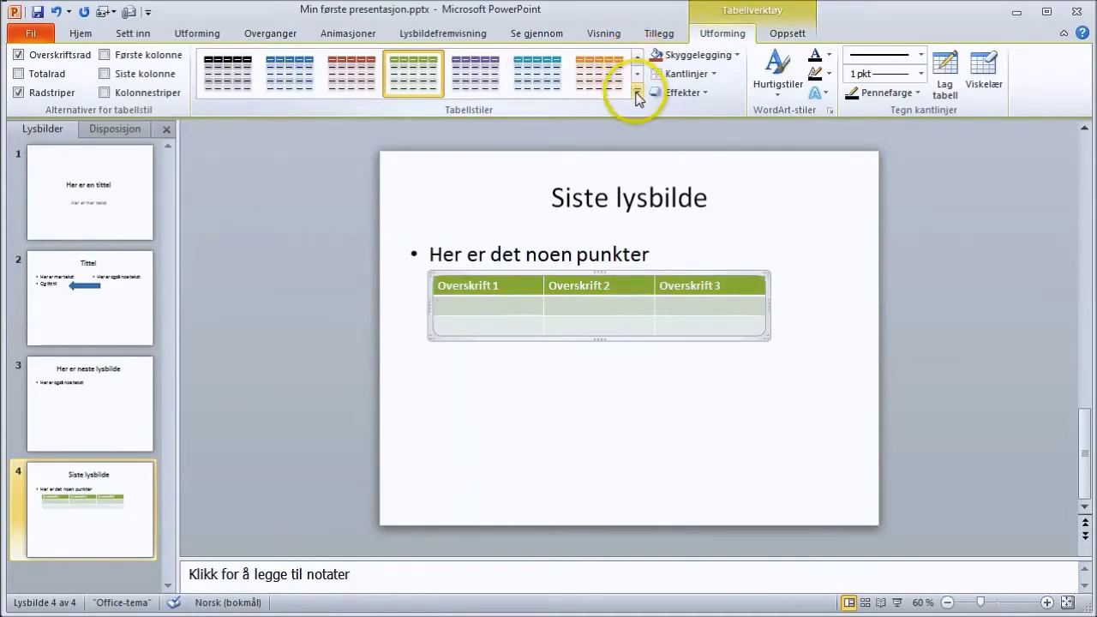
pyautogui.click(638, 93)
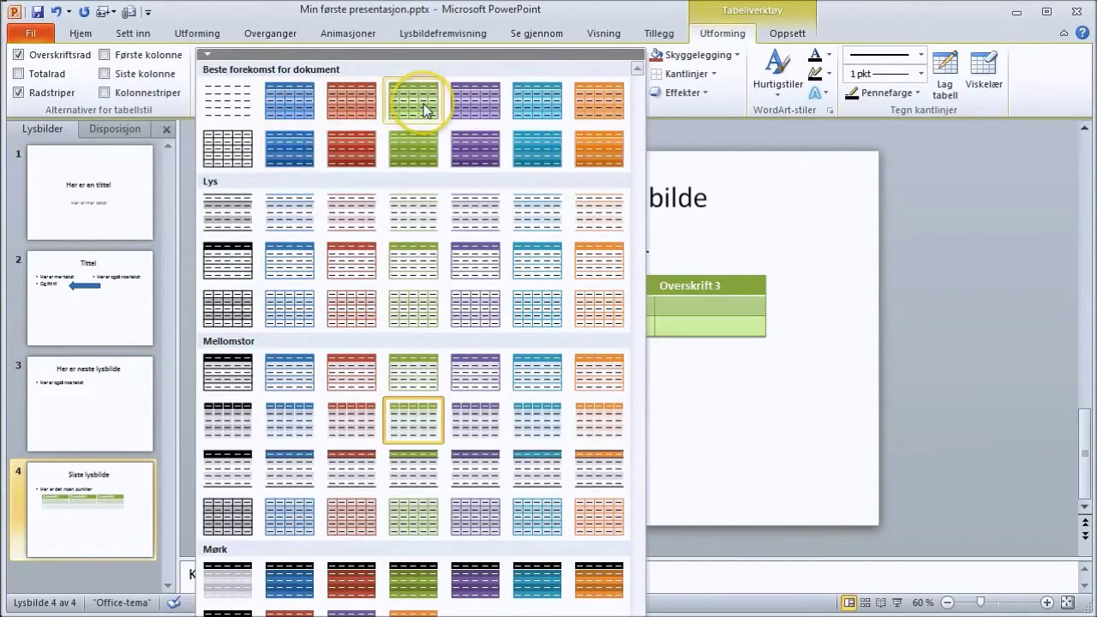
# Step: Apply the light green table style, review Oppsett, and select the table's placeholder
pyautogui.click(420, 259)
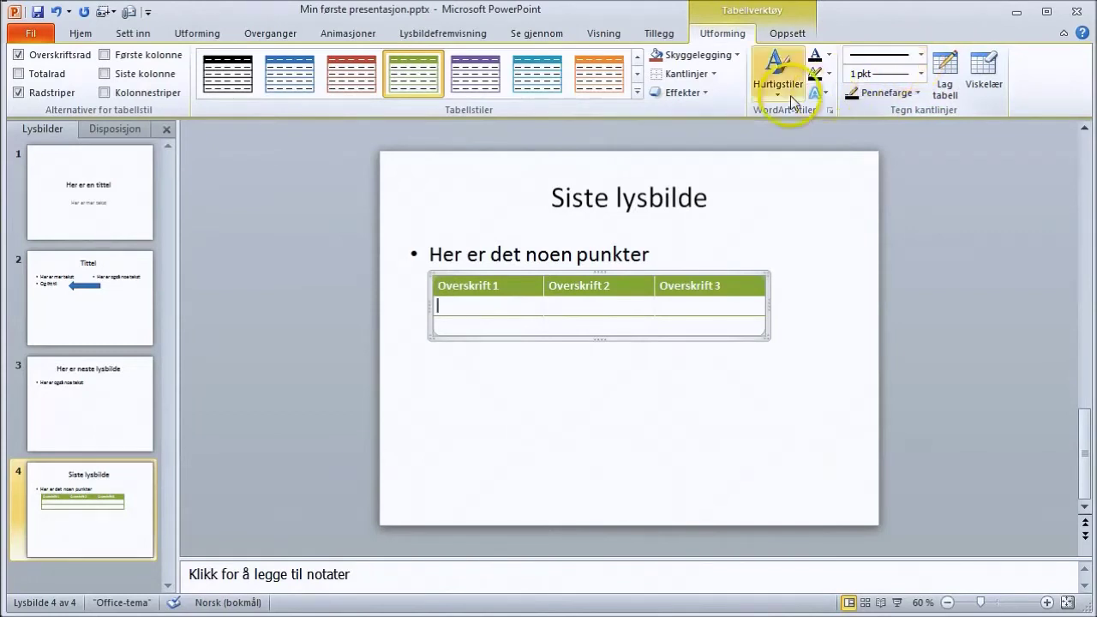
pyautogui.click(782, 39)
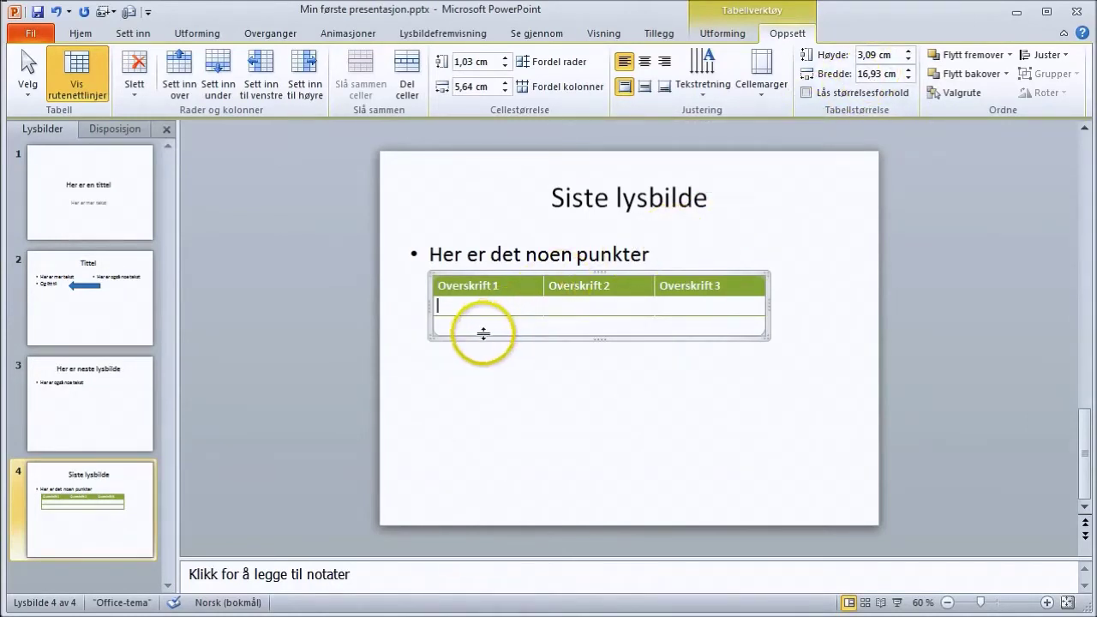
pyautogui.click(782, 241)
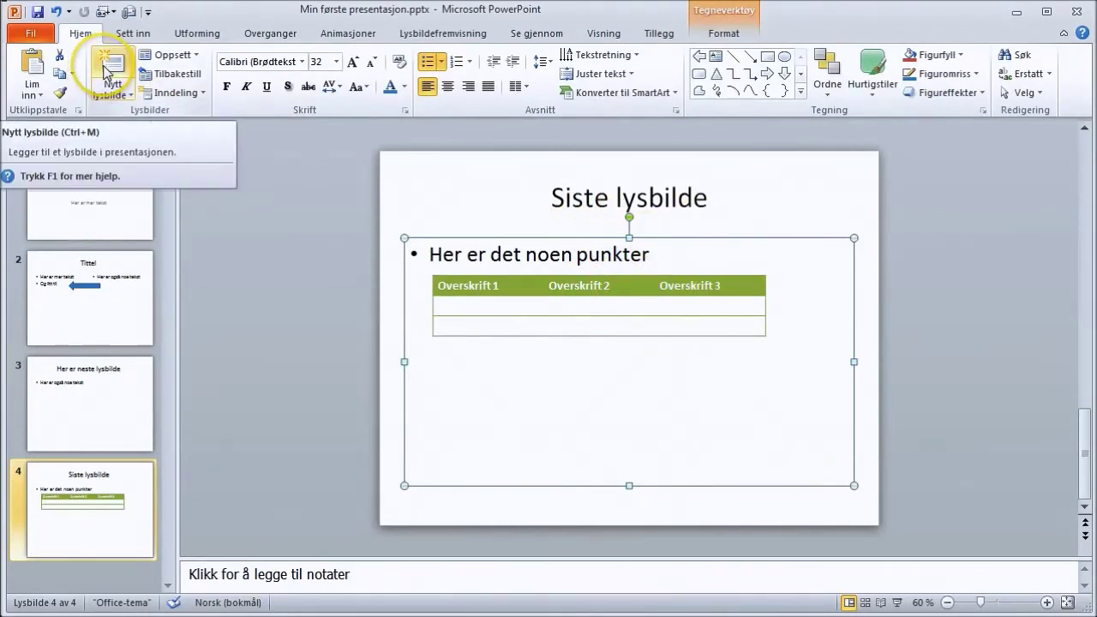
# Step: Add a fifth slide with the Tittel og innhold layout from Nytt lysbilde
pyautogui.click(120, 89)
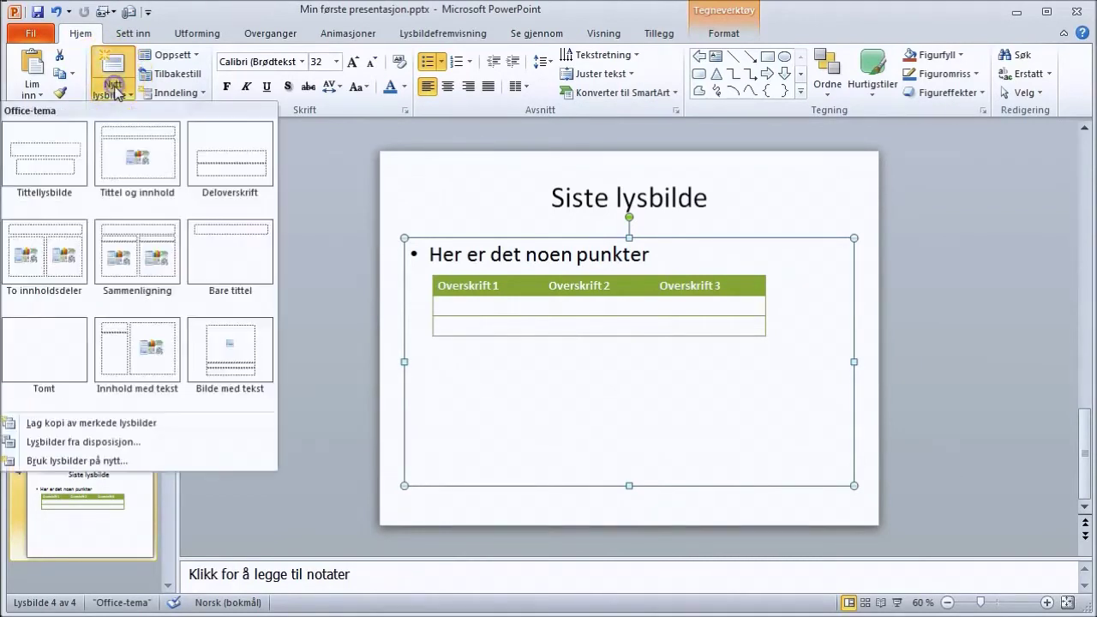
pyautogui.click(164, 165)
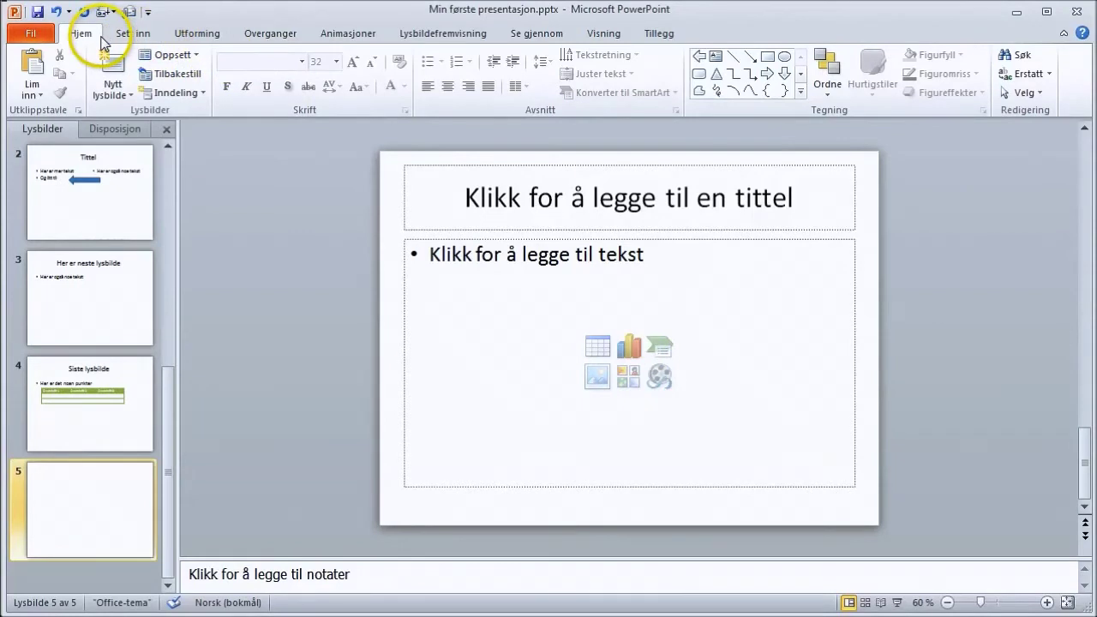
# Step: Insert the Koala.jpg sample picture into slide 5's content area, then deselect it
pyautogui.click(131, 39)
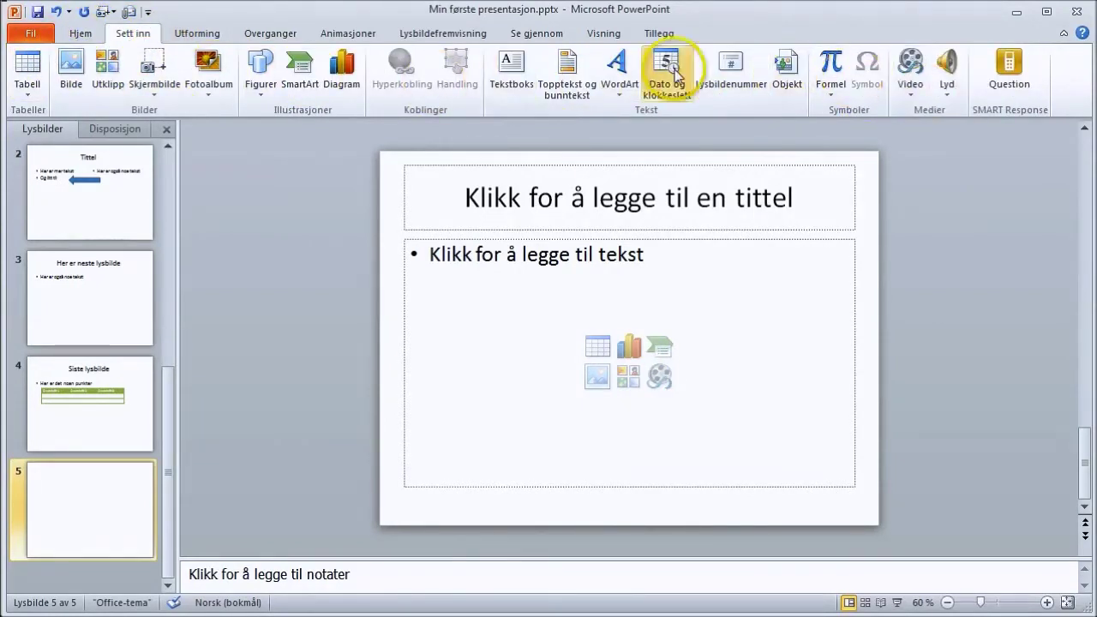
pyautogui.click(71, 70)
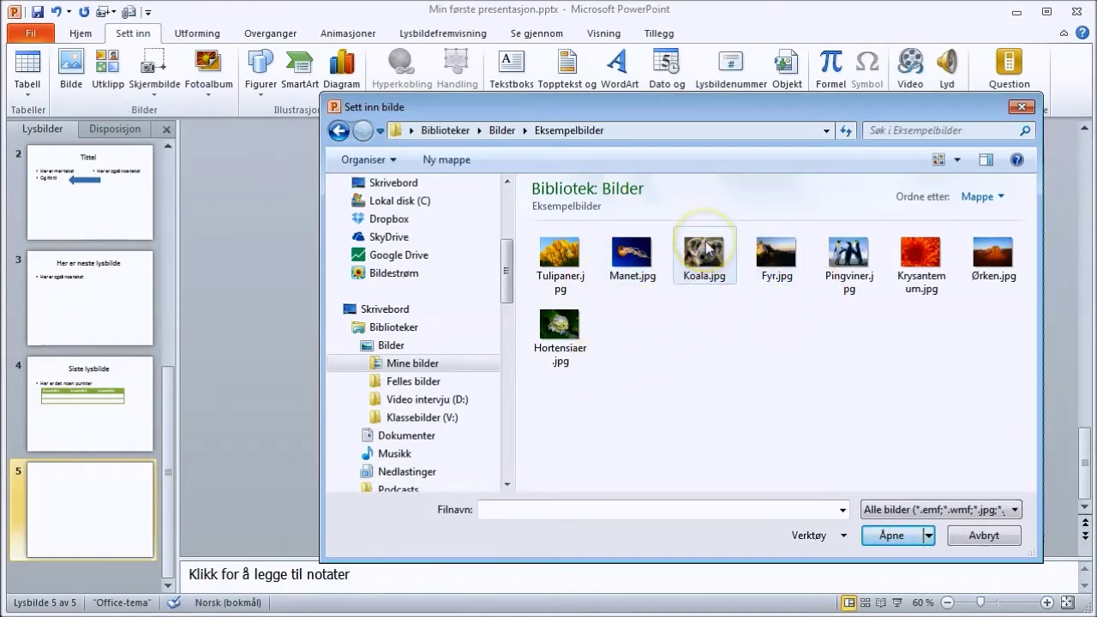
pyautogui.click(711, 255)
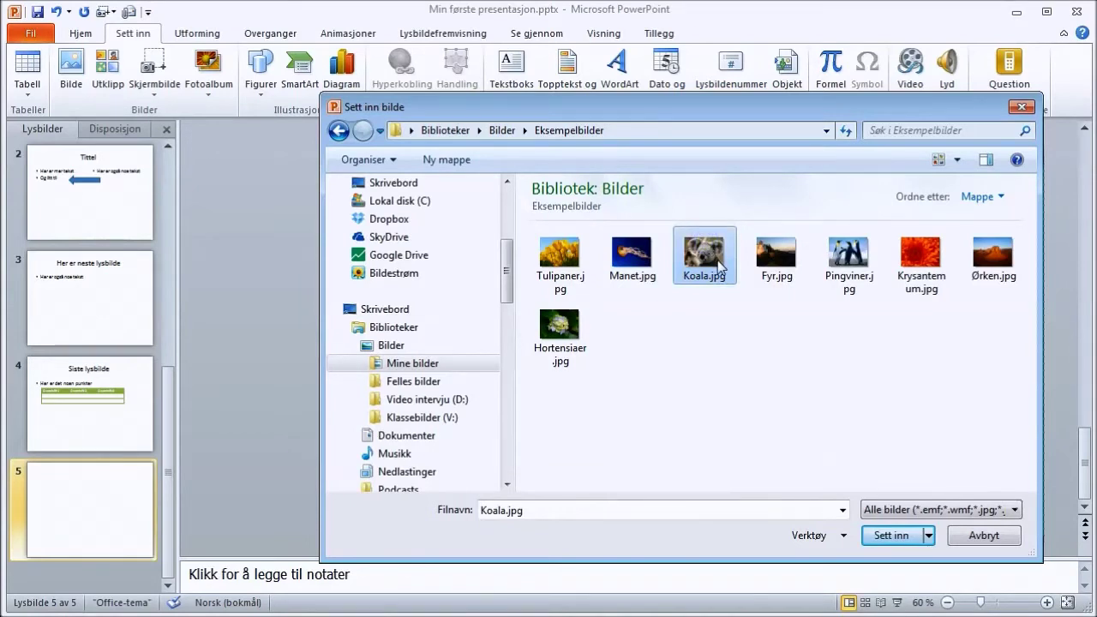
pyautogui.click(705, 261)
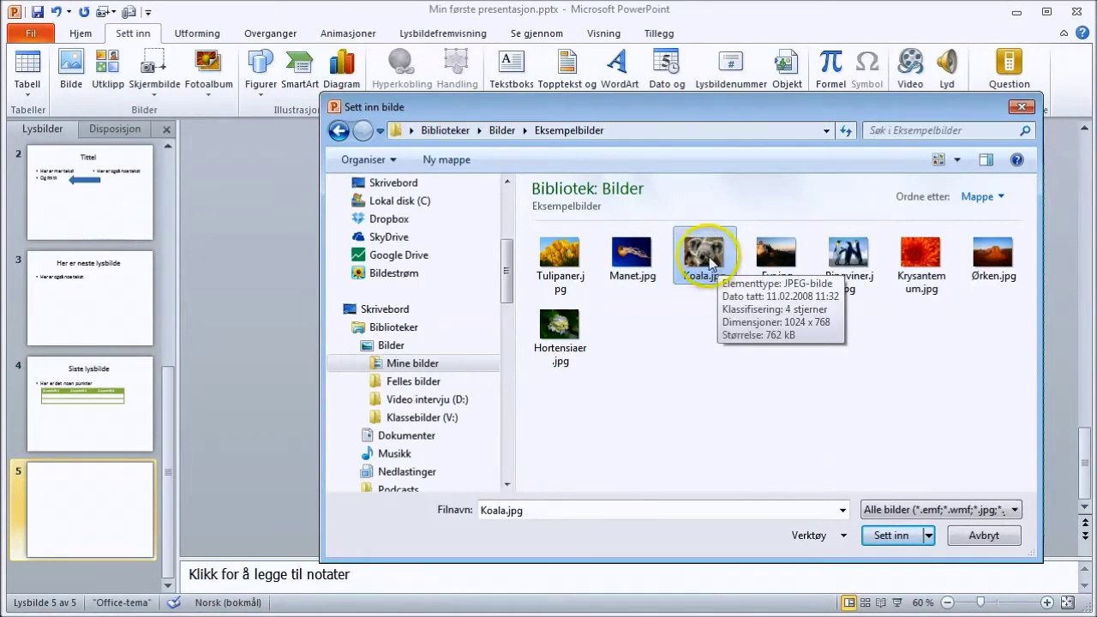
pyautogui.click(891, 535)
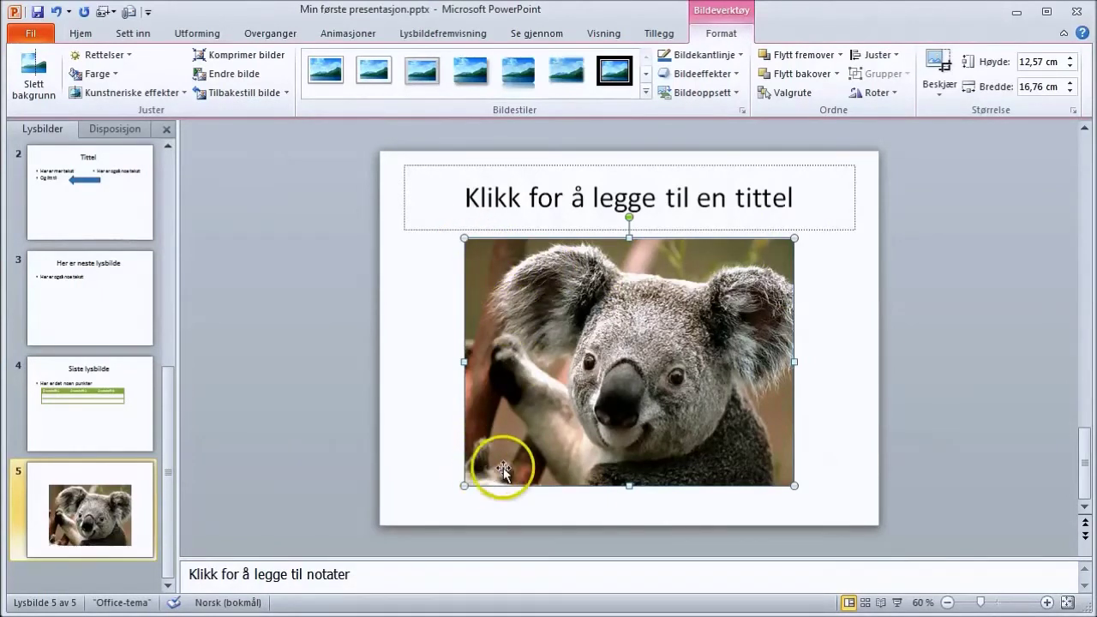
pyautogui.click(827, 354)
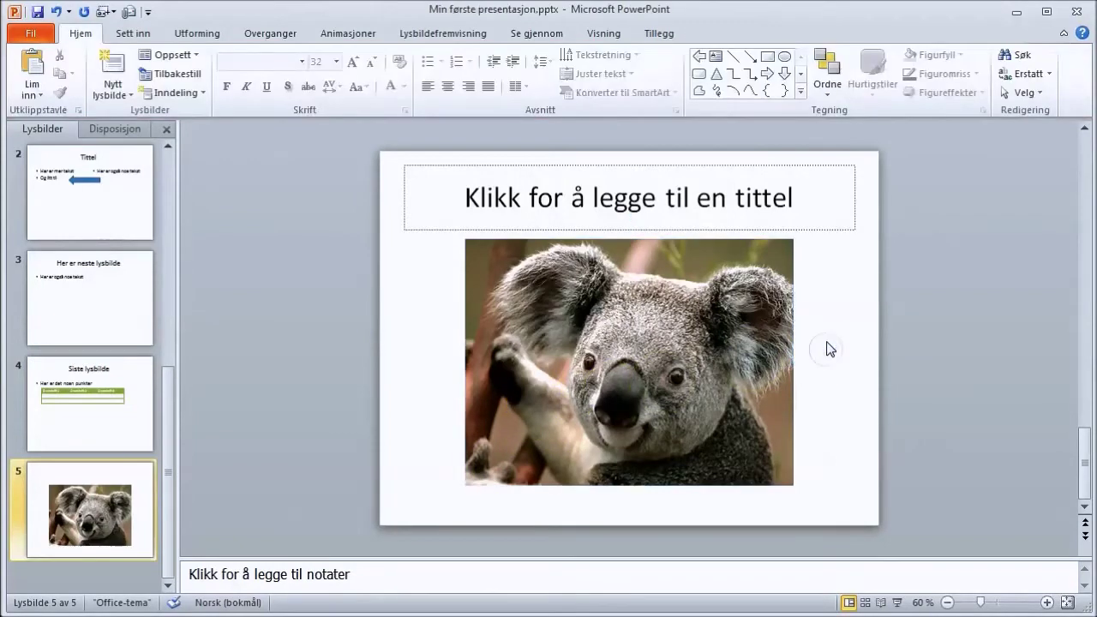
# Step: Resize the koala picture to 9,28 × 12,37 cm and nudge it lower
pyautogui.click(646, 356)
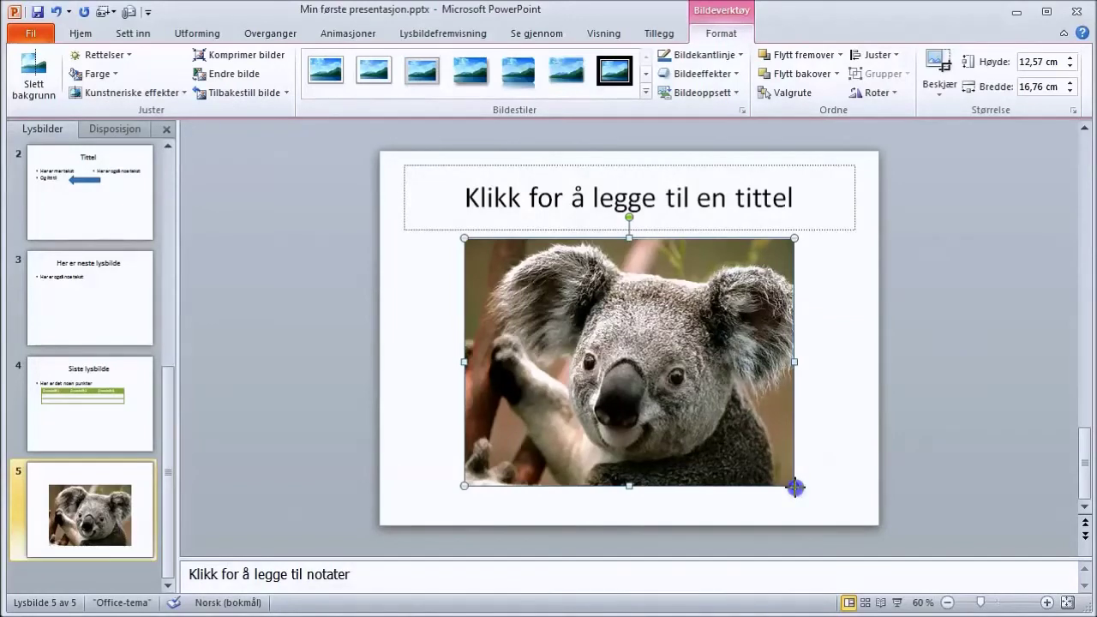
pyautogui.moveTo(792, 486); pyautogui.dragTo(698, 420)
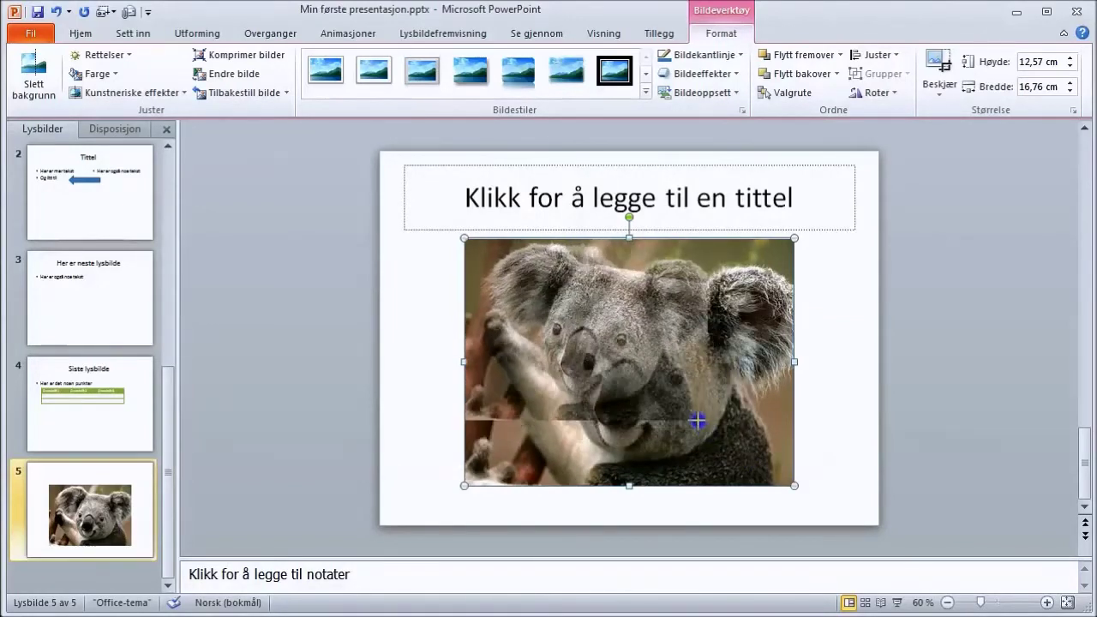
pyautogui.moveTo(697, 419); pyautogui.dragTo(698, 420)
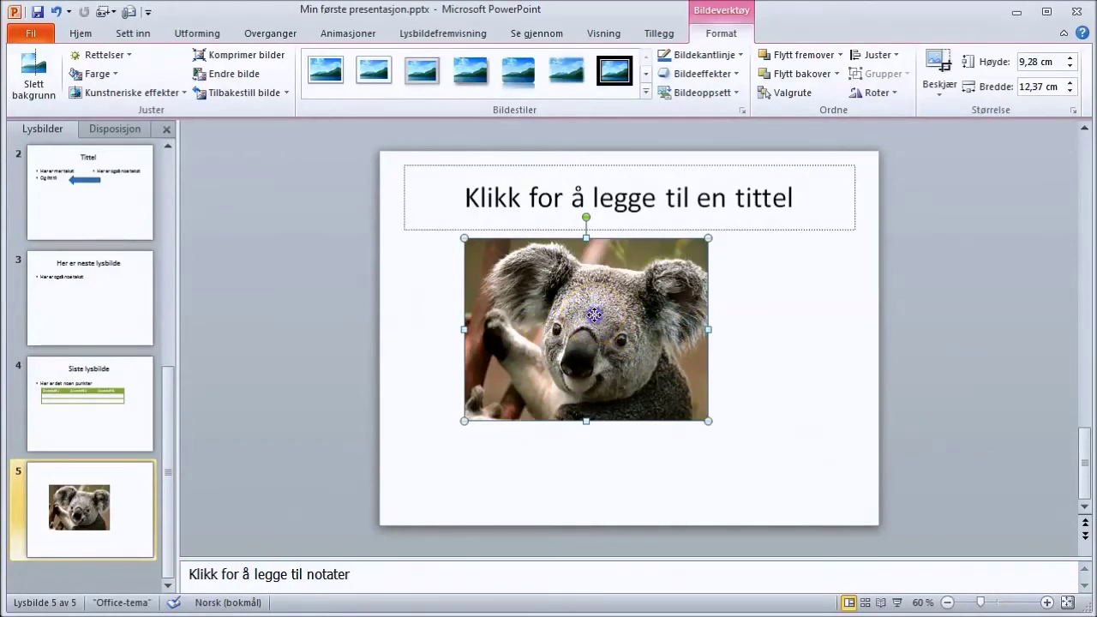
pyautogui.moveTo(594, 314); pyautogui.dragTo(598, 355)
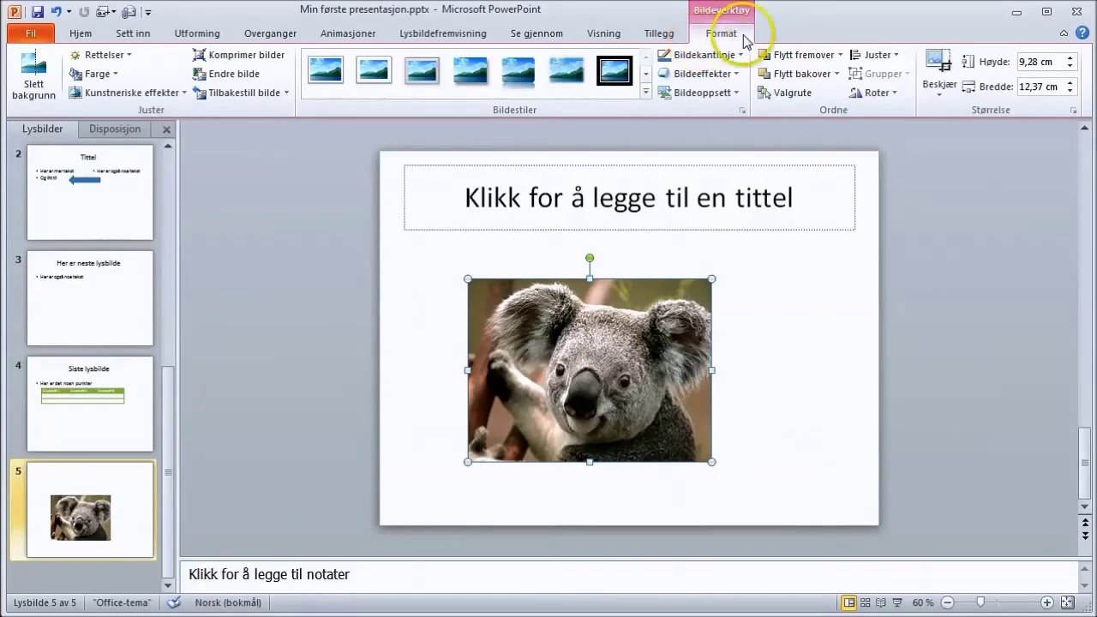
pyautogui.click(597, 393)
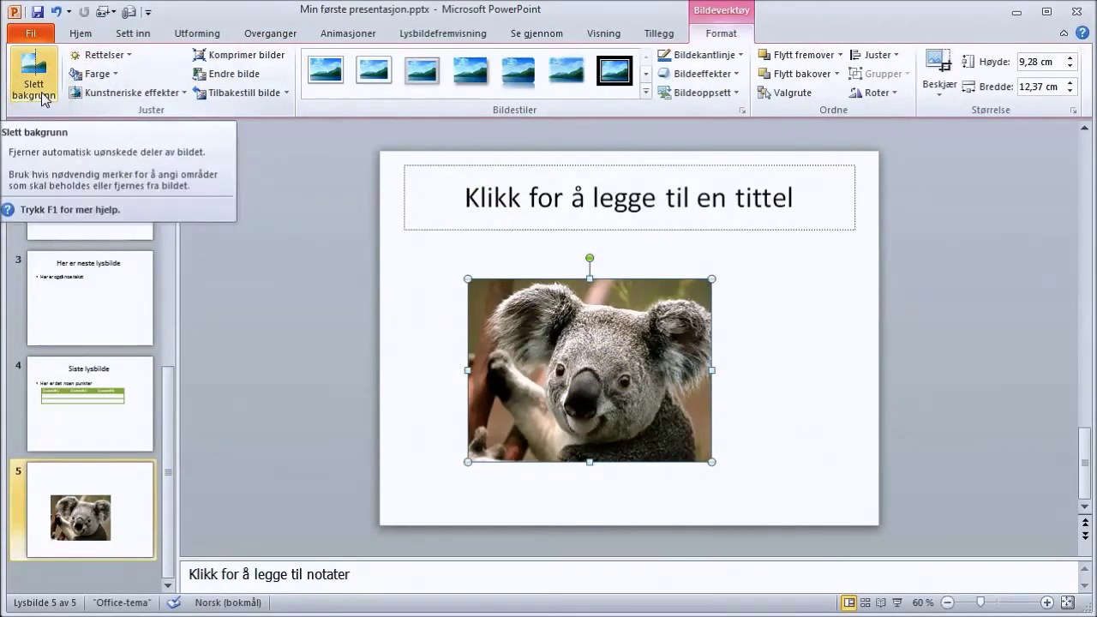
pyautogui.click(128, 55)
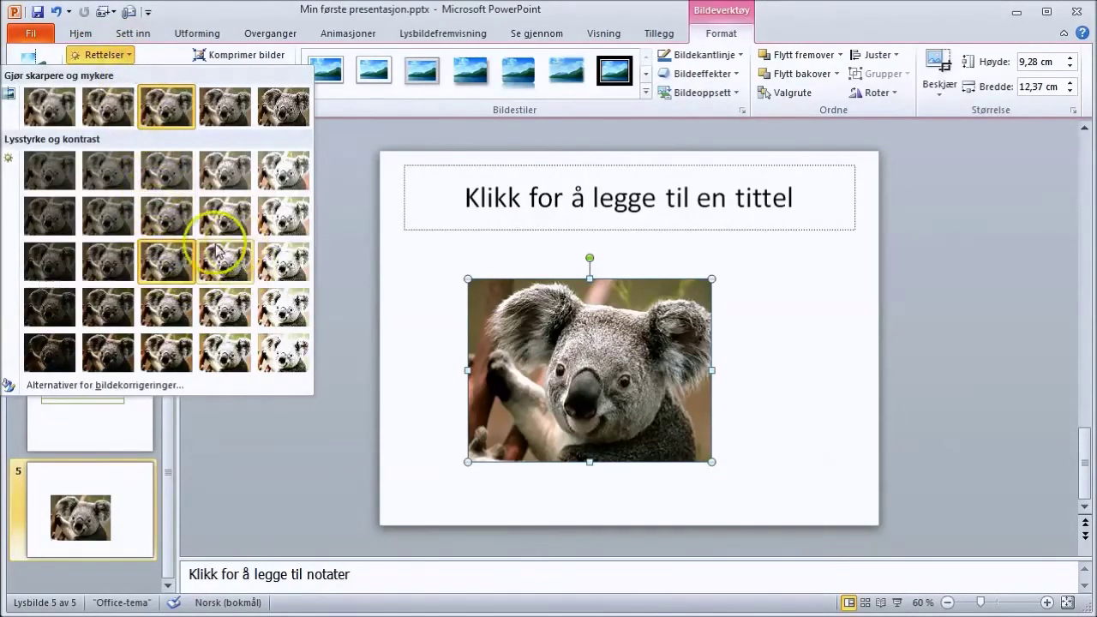
pyautogui.click(126, 58)
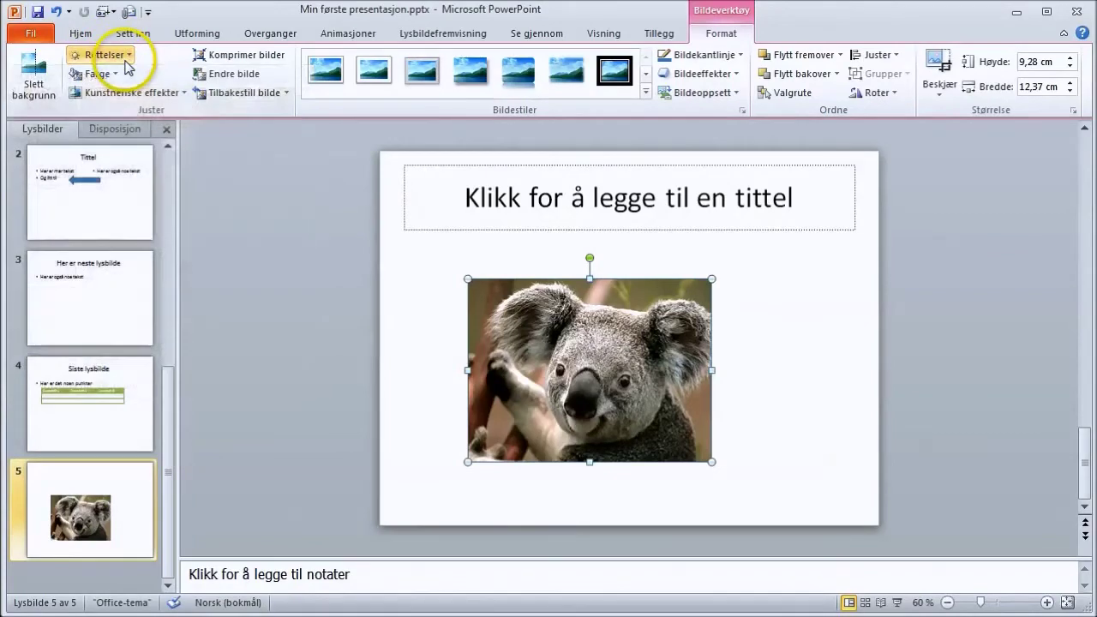
pyautogui.click(113, 75)
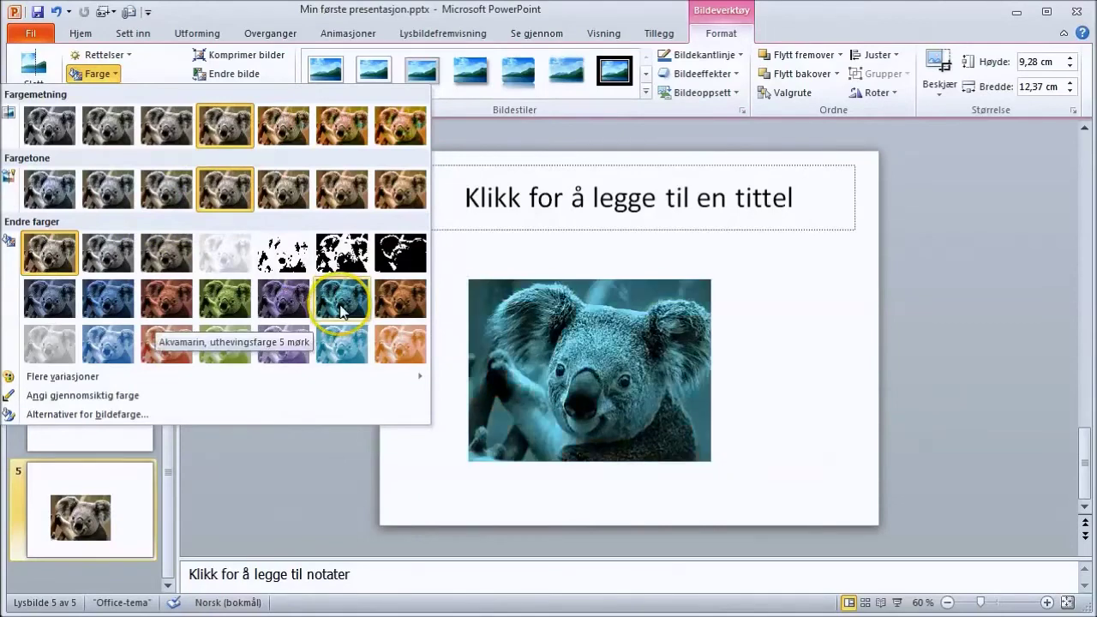
pyautogui.click(97, 74)
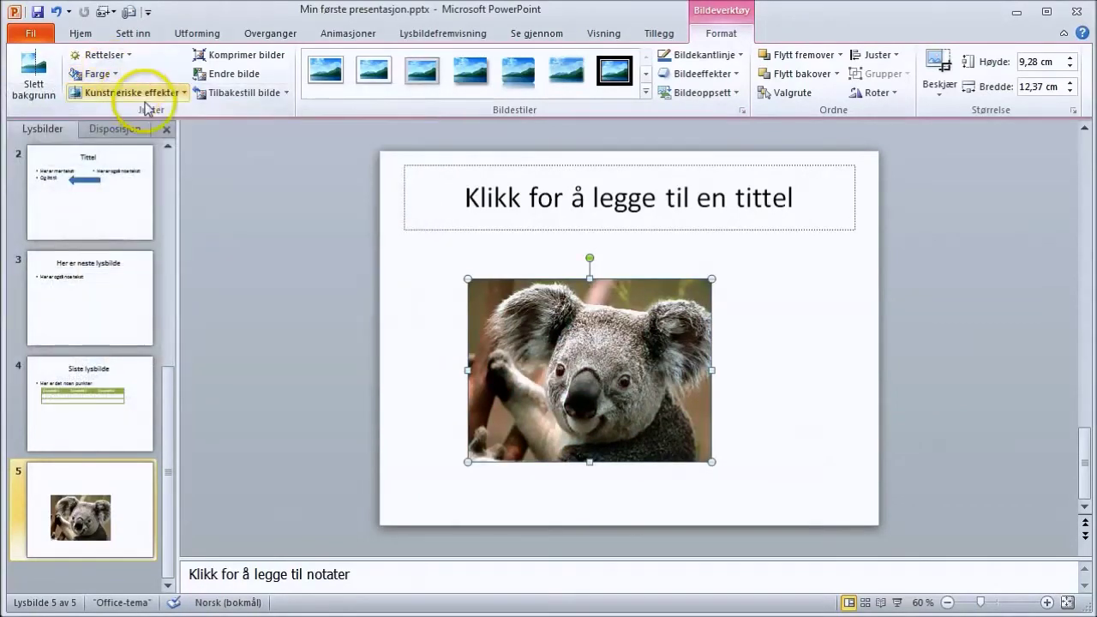
pyautogui.click(184, 93)
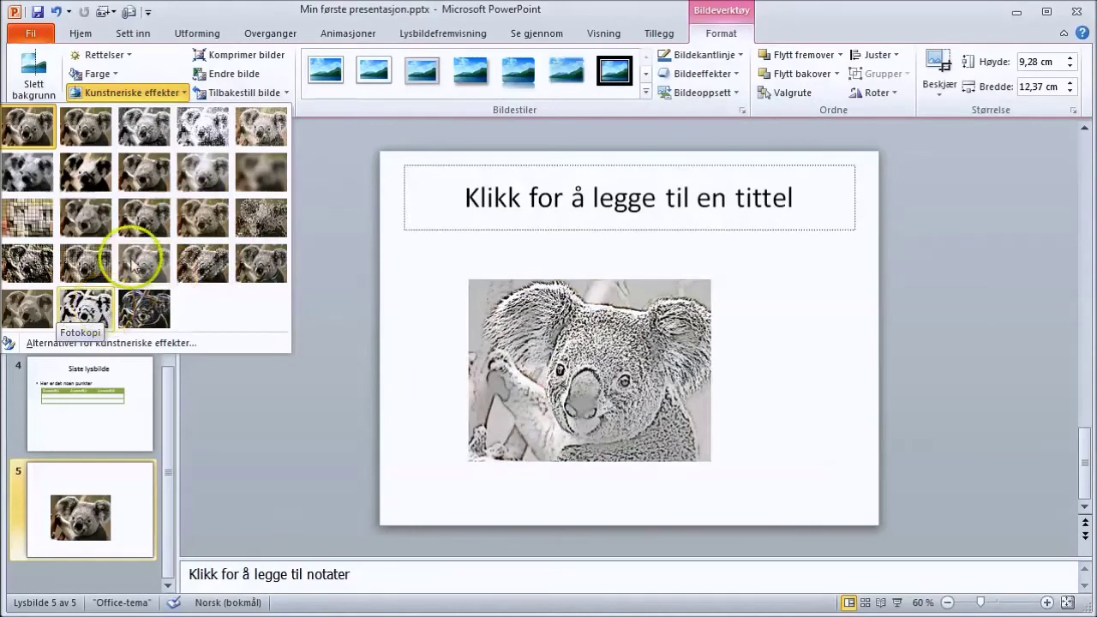
pyautogui.click(130, 93)
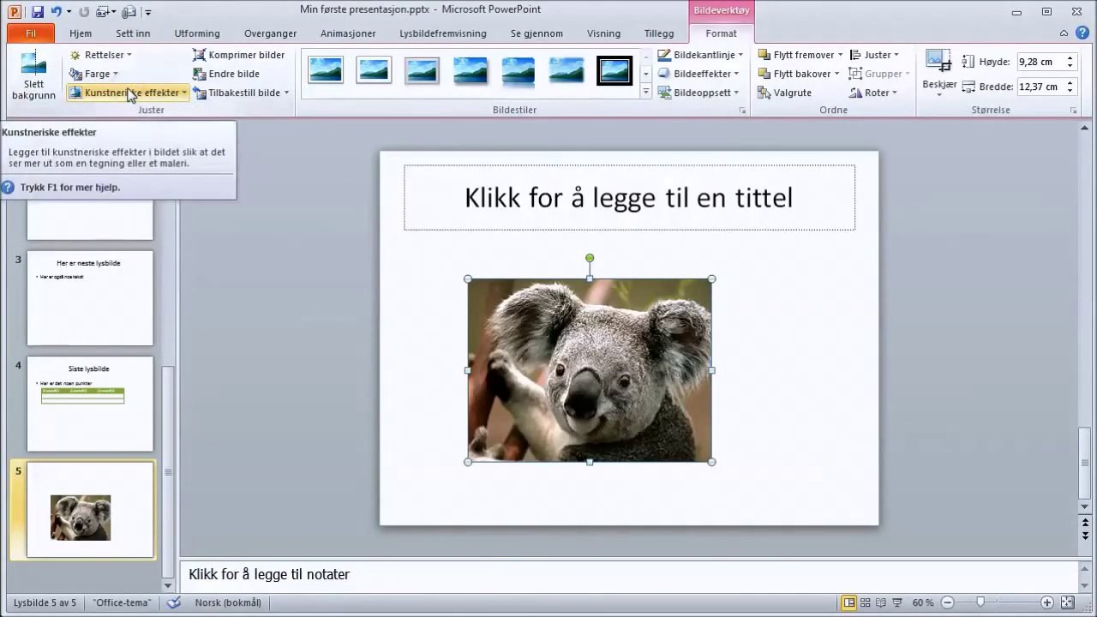
pyautogui.click(250, 60)
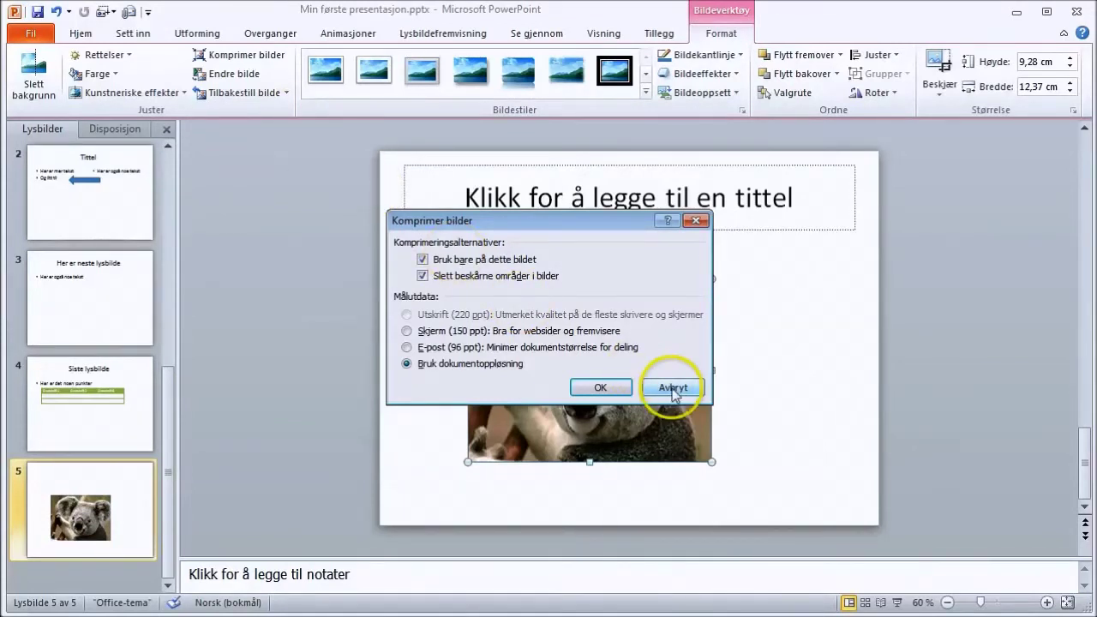
pyautogui.click(632, 393)
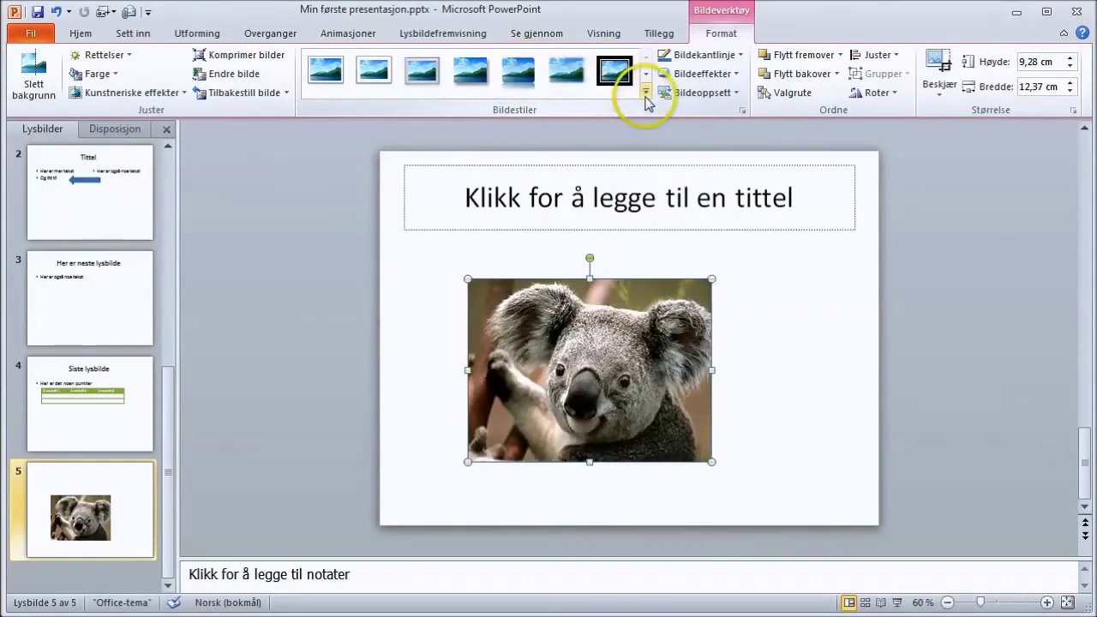
# Step: Apply the Soft Edge Oval picture style to the koala photo
pyautogui.click(646, 94)
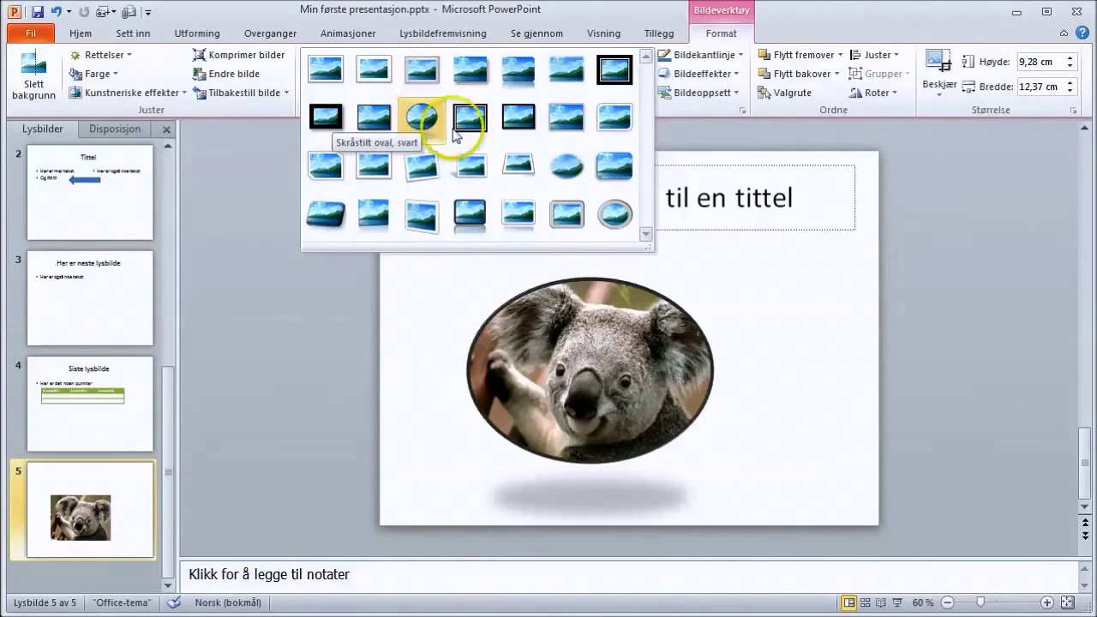
pyautogui.click(566, 177)
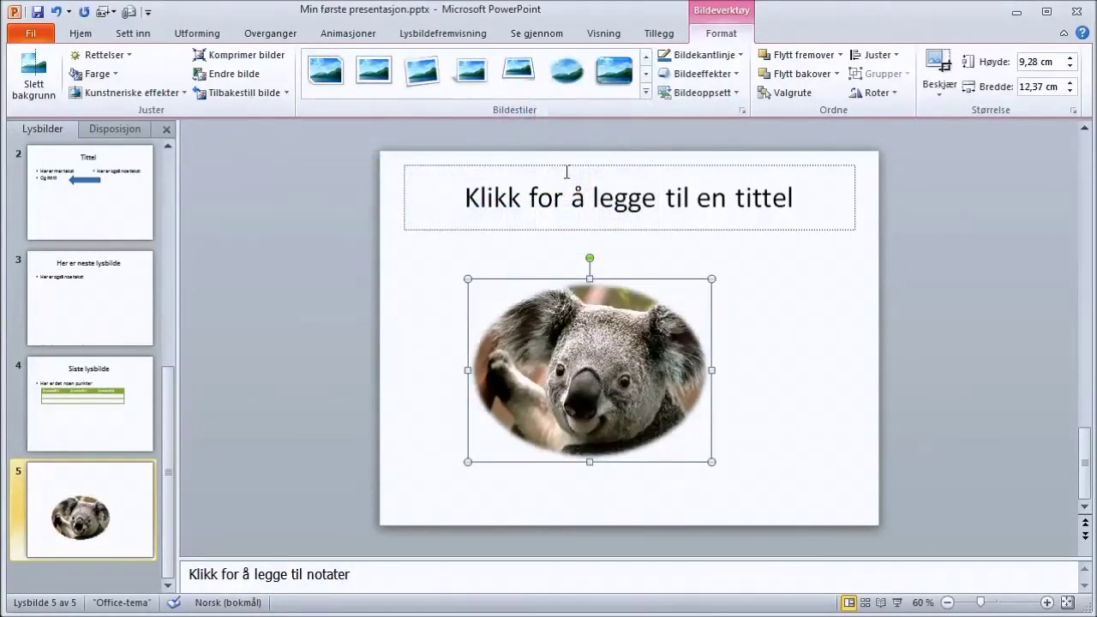
pyautogui.click(735, 73)
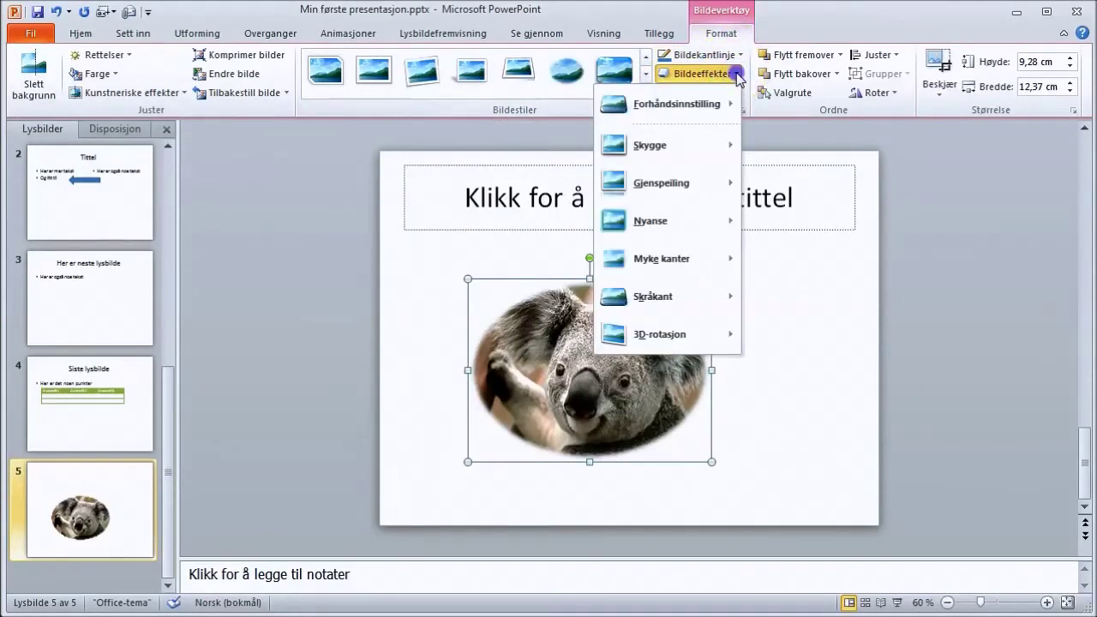
pyautogui.click(735, 74)
# Step: Browse the picture layout and effects options without applying a reflection
pyautogui.click(737, 92)
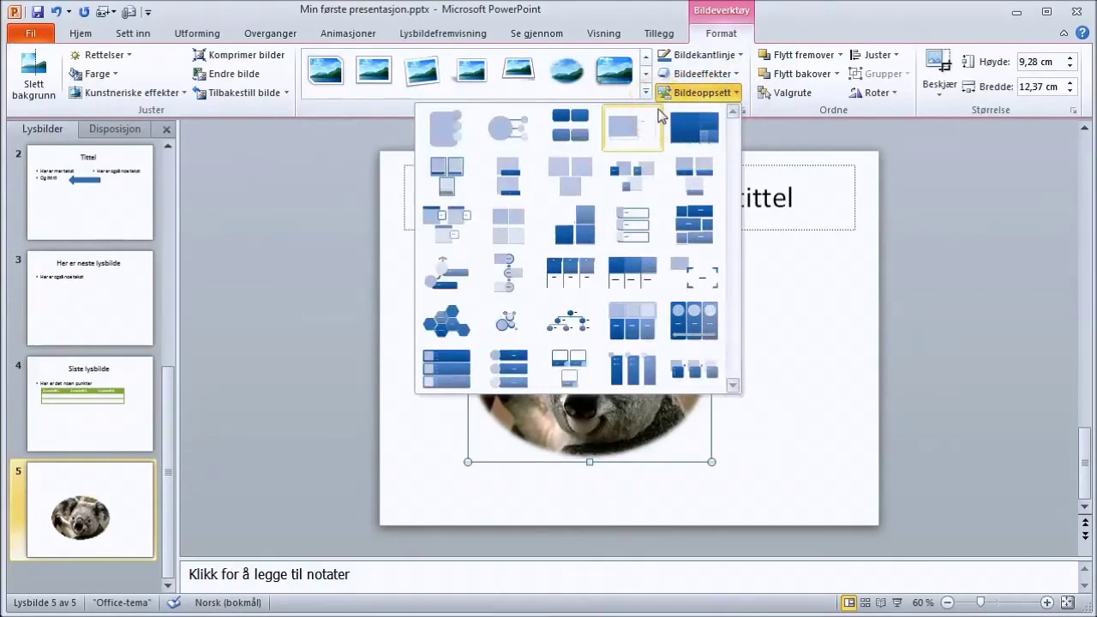
pyautogui.click(734, 94)
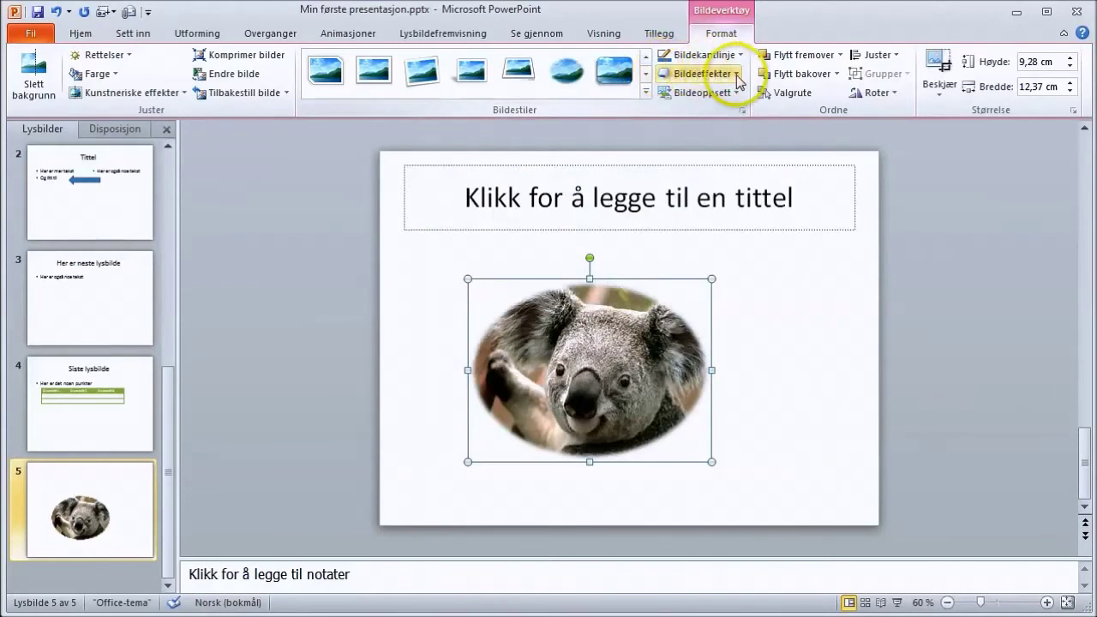
pyautogui.click(736, 76)
pyautogui.moveTo(714, 185)
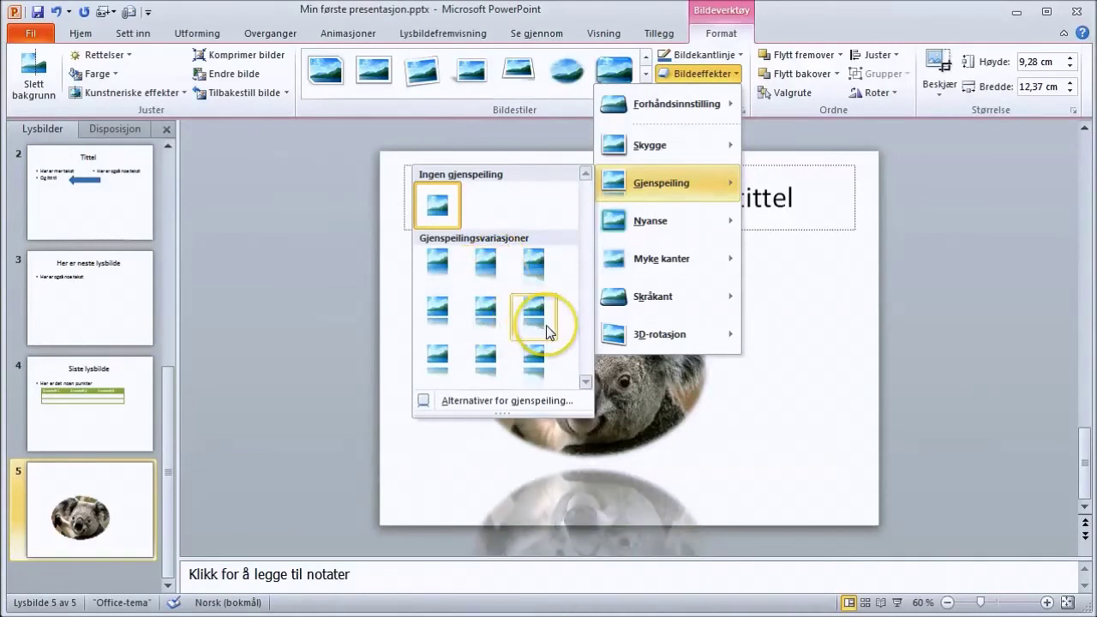
pyautogui.click(774, 307)
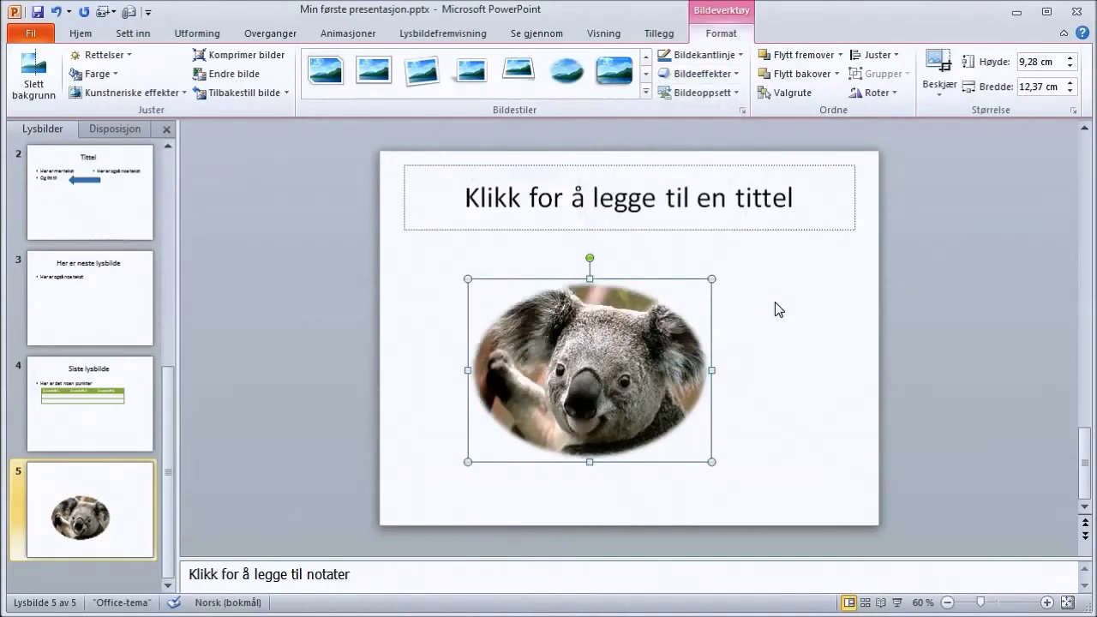
pyautogui.click(130, 39)
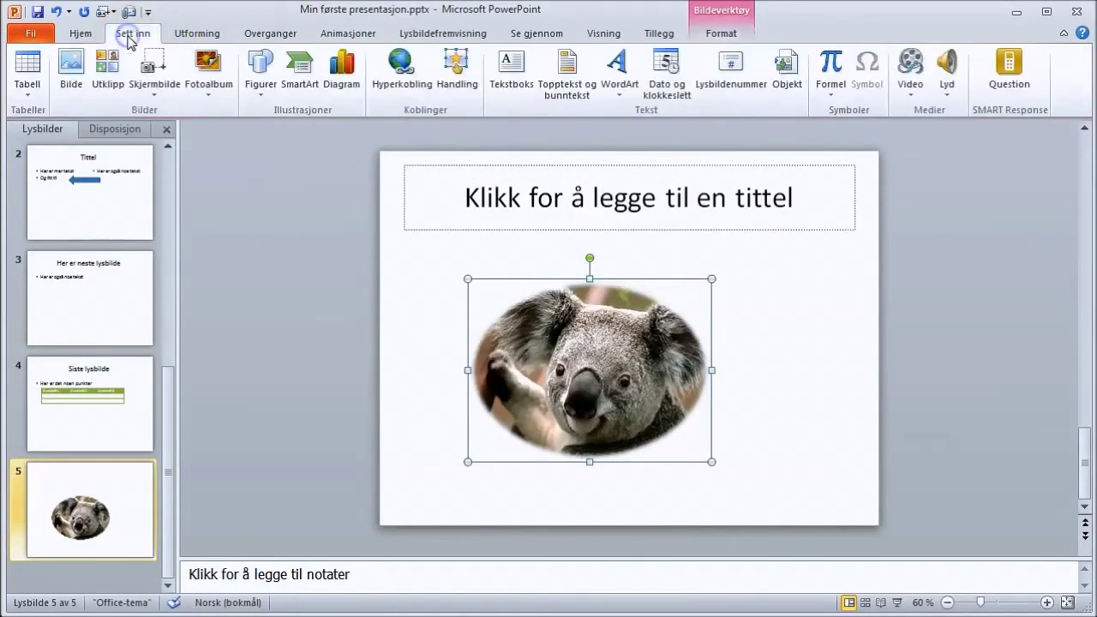
# Step: Insert Pingviner.jpg, shrink it to 8,33 × 11,1 cm, and overlap the koala's lower right
pyautogui.click(72, 69)
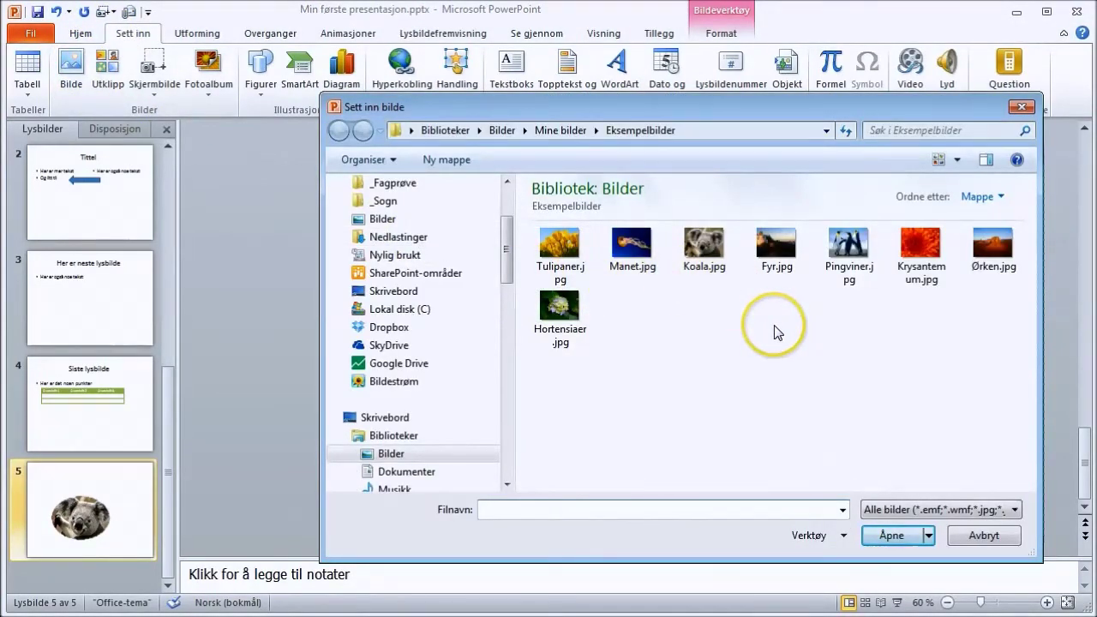
pyautogui.doubleClick(861, 251)
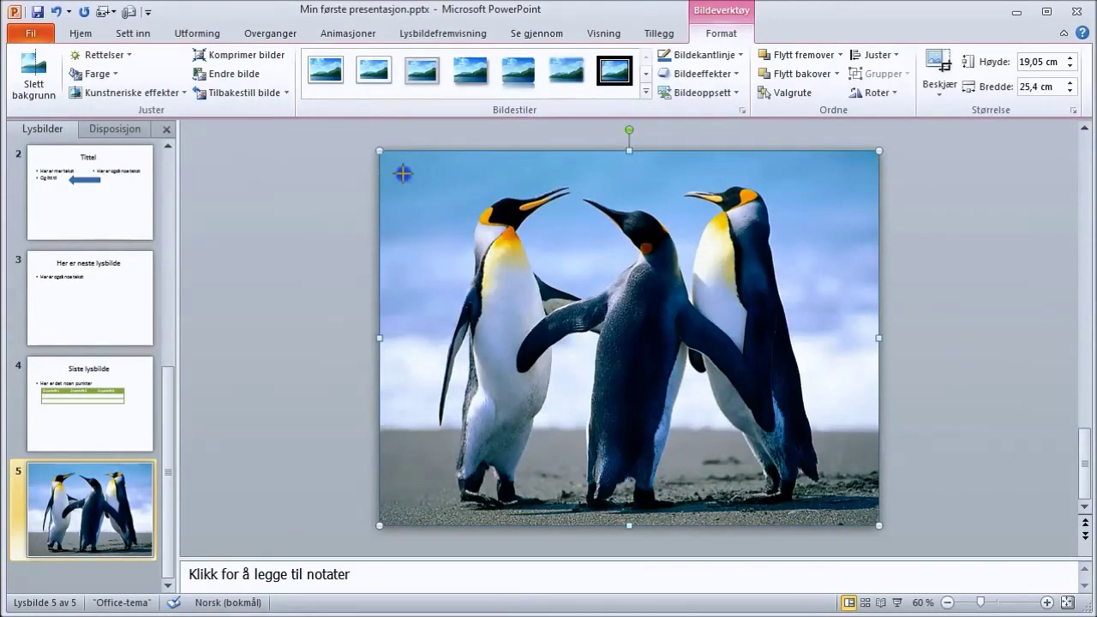
pyautogui.moveTo(379, 153); pyautogui.dragTo(660, 364)
pyautogui.moveTo(771, 410); pyautogui.dragTo(756, 392)
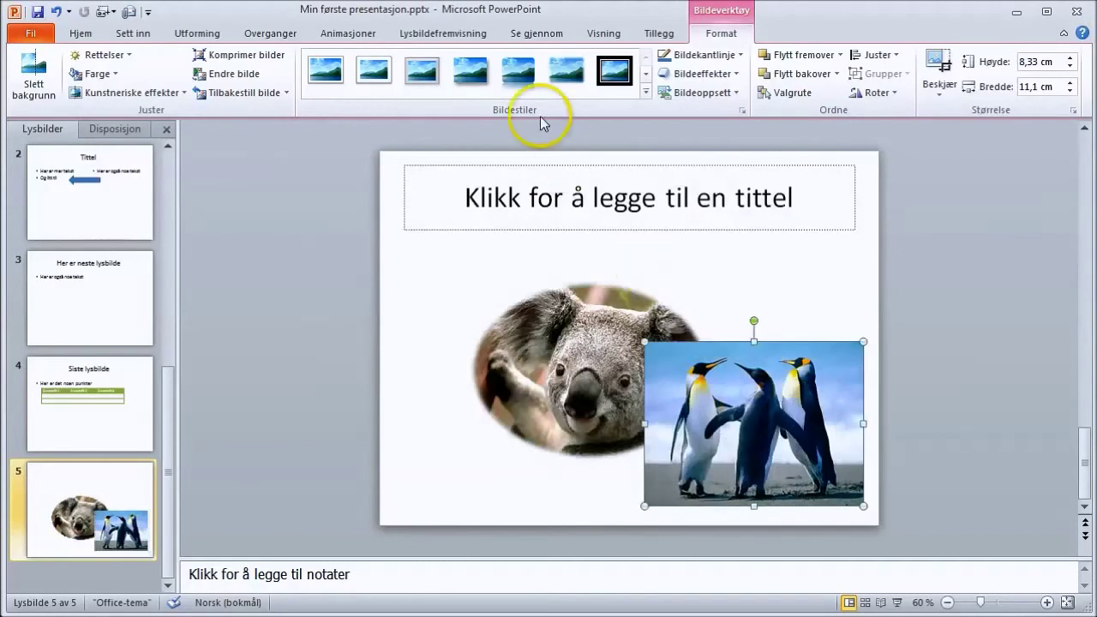
pyautogui.click(519, 72)
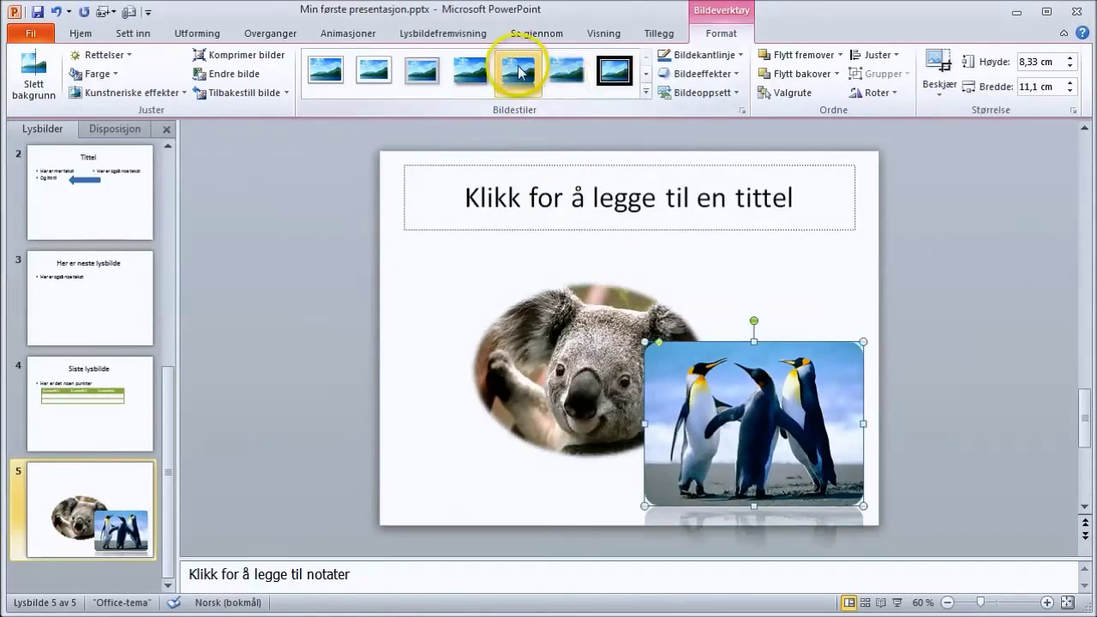
# Step: Nudge the penguin picture slightly higher on slide 5
pyautogui.click(799, 308)
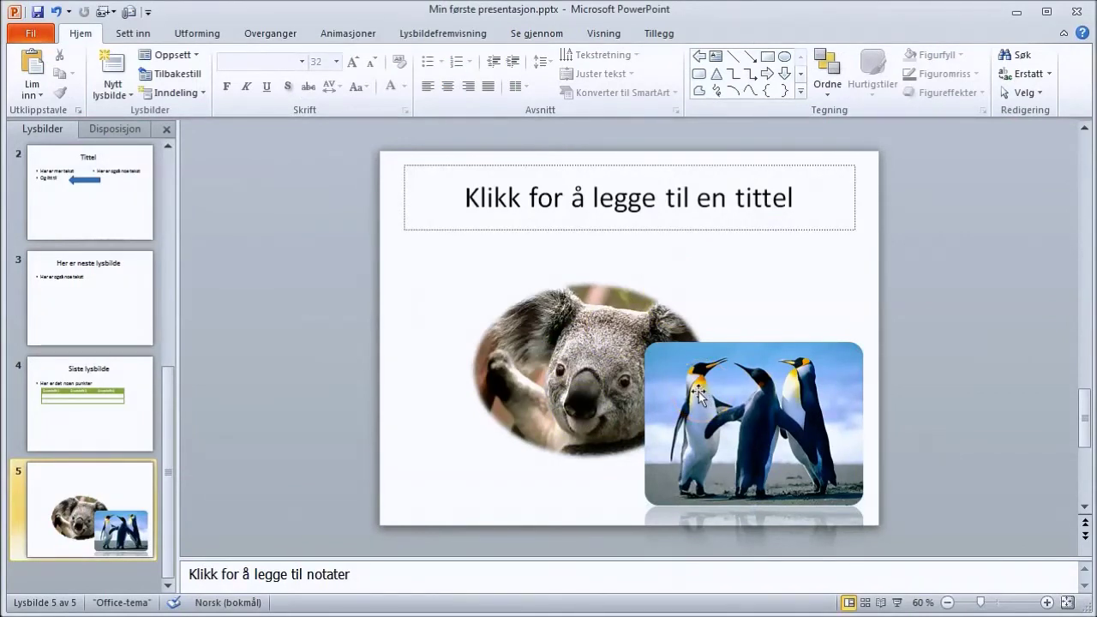
pyautogui.moveTo(701, 392); pyautogui.dragTo(717, 375)
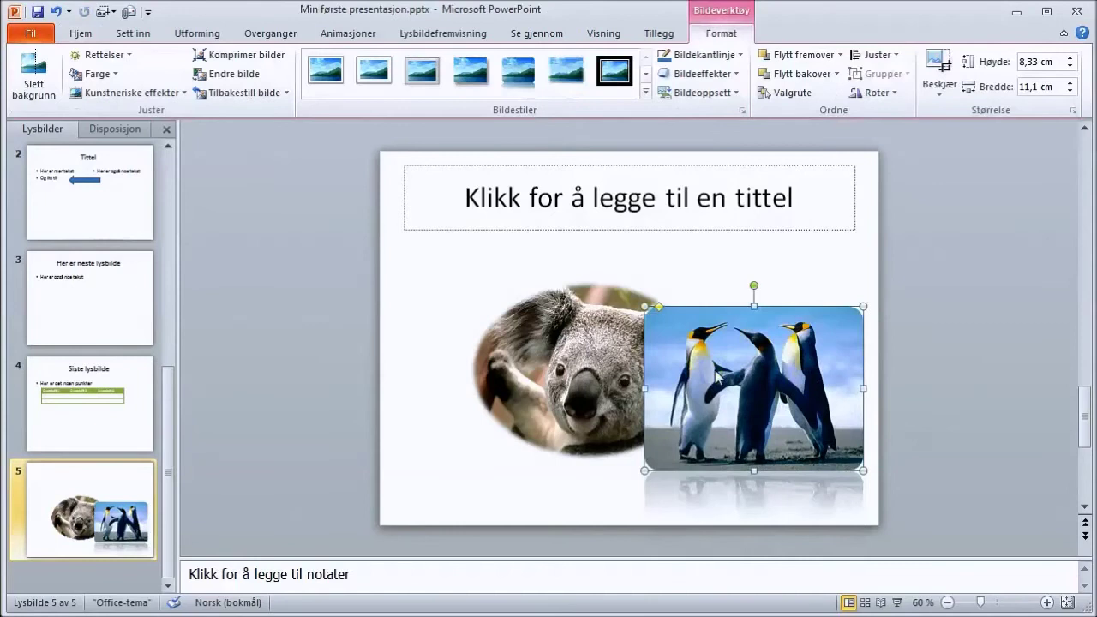
pyautogui.click(714, 411)
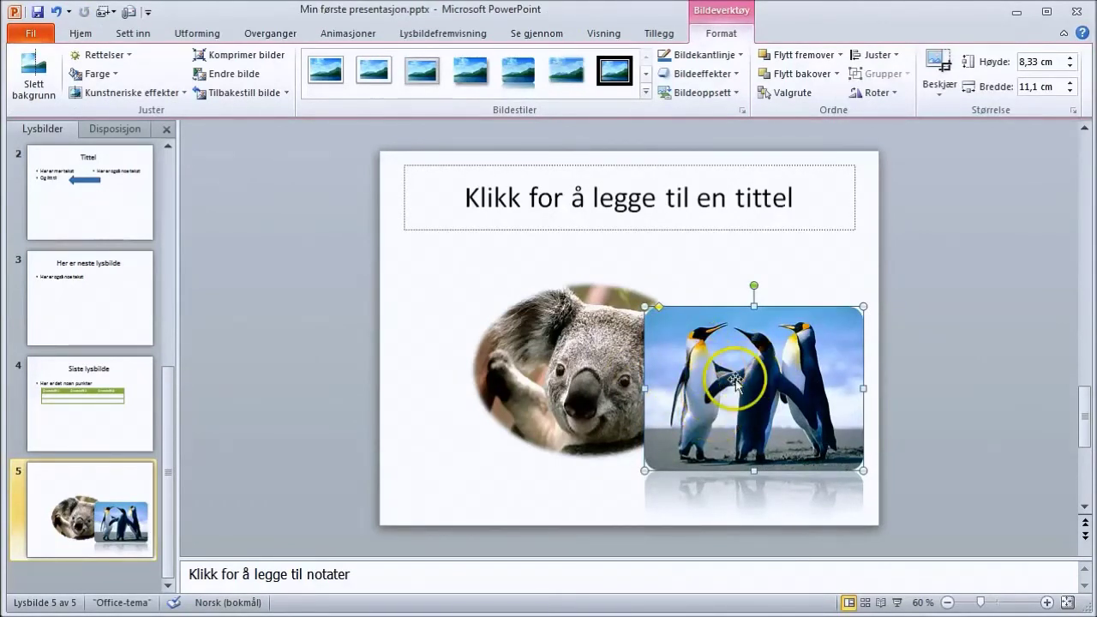
# Step: Send the penguin behind the koala, bring it back in front, and enlarge it to 14,03 × 18,7 cm
pyautogui.click(783, 73)
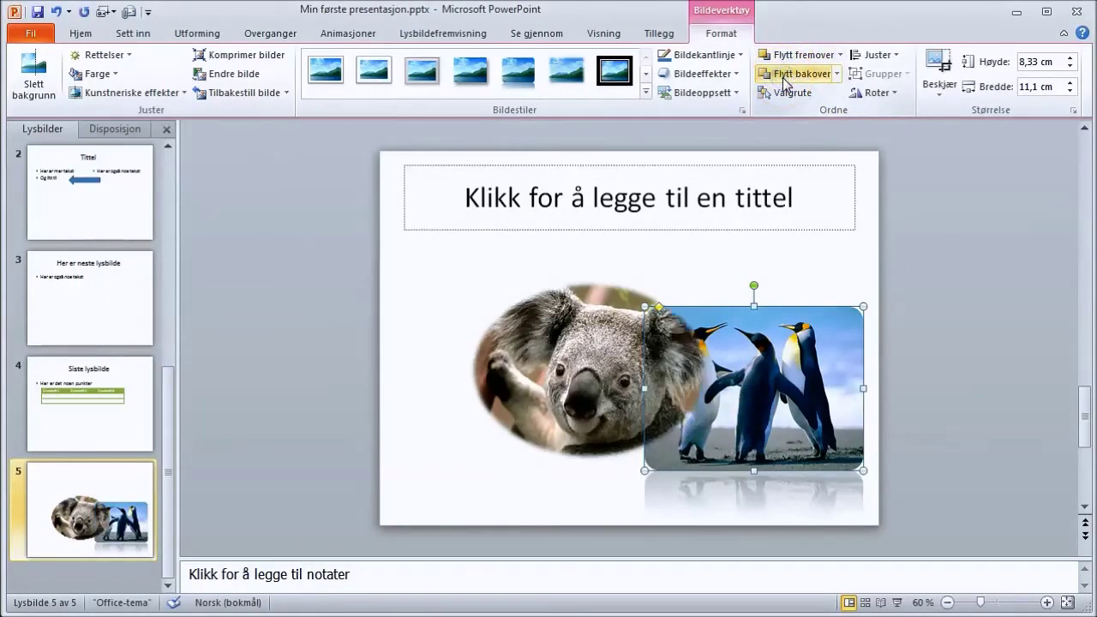
pyautogui.click(780, 124)
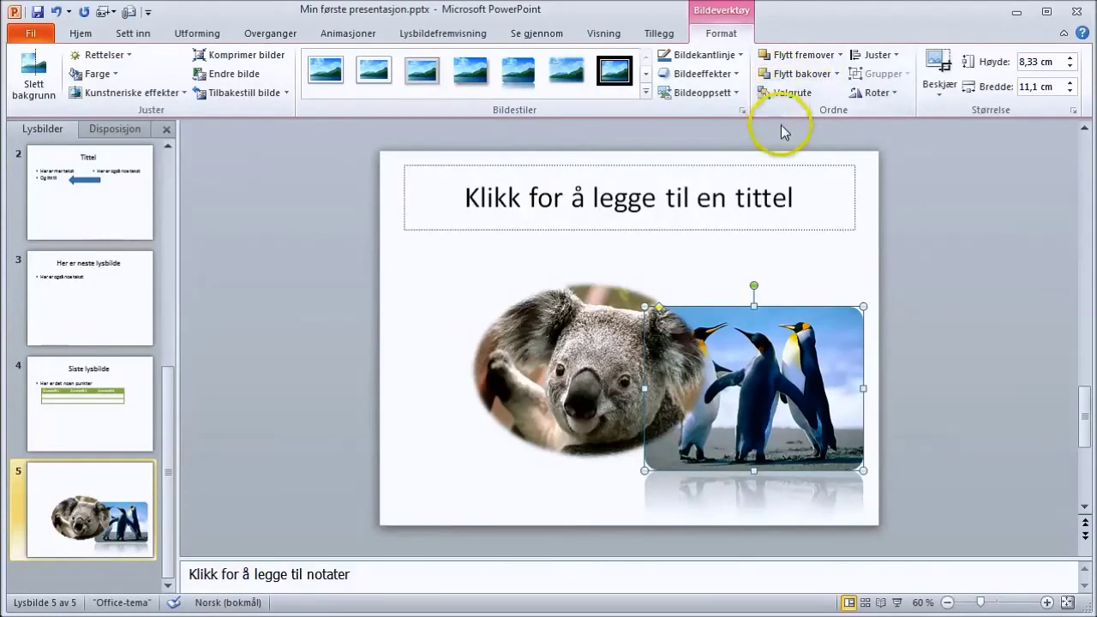
pyautogui.click(786, 56)
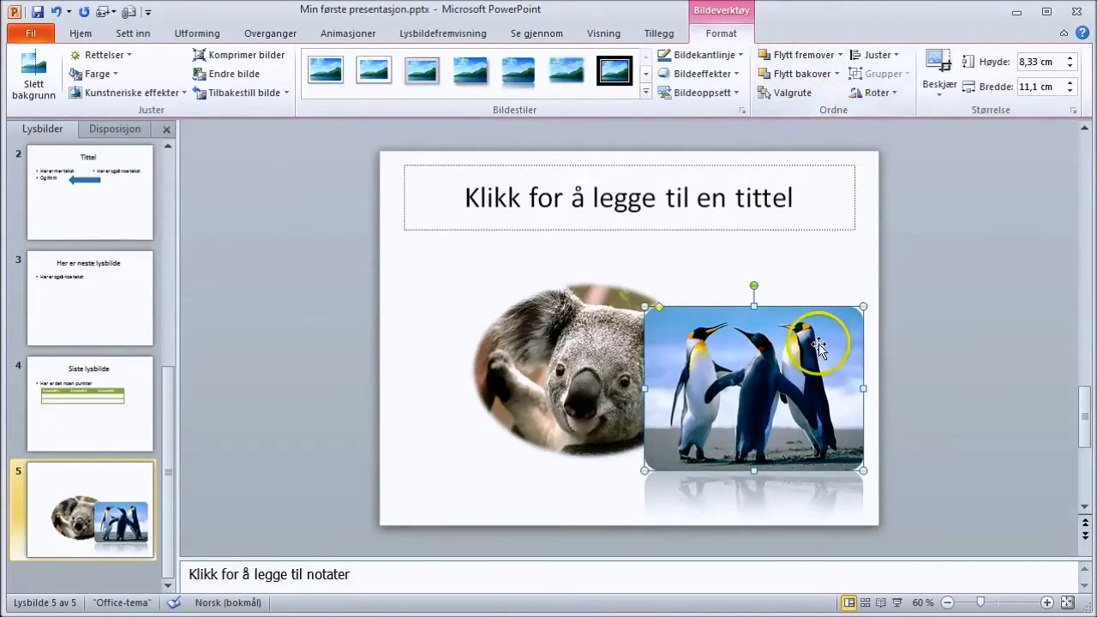
pyautogui.moveTo(674, 357); pyautogui.dragTo(654, 356)
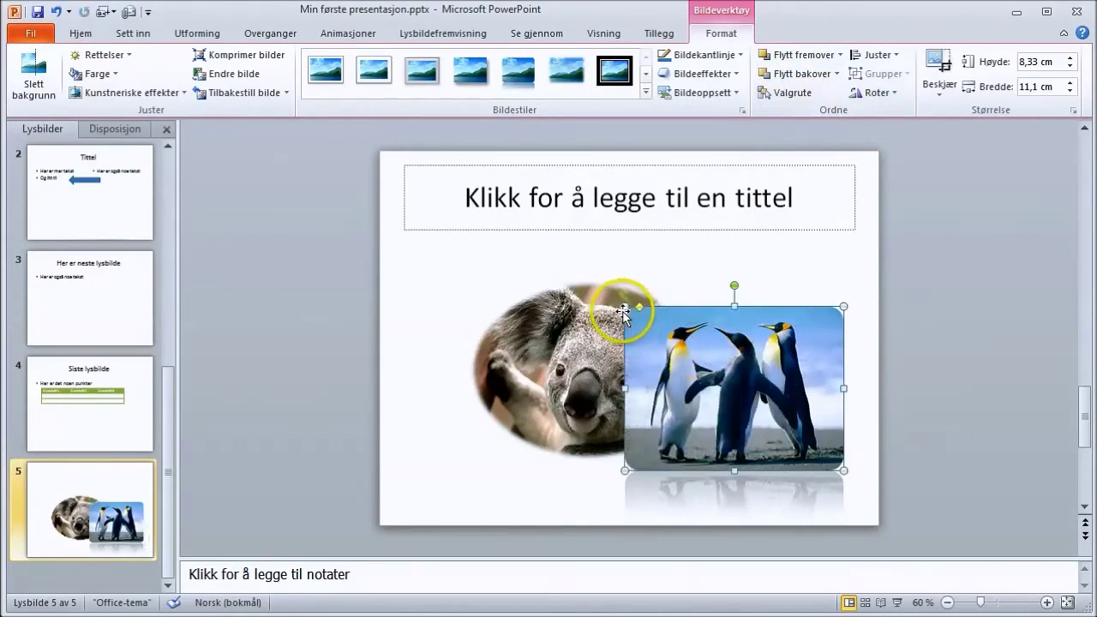
pyautogui.moveTo(625, 307); pyautogui.dragTo(473, 230)
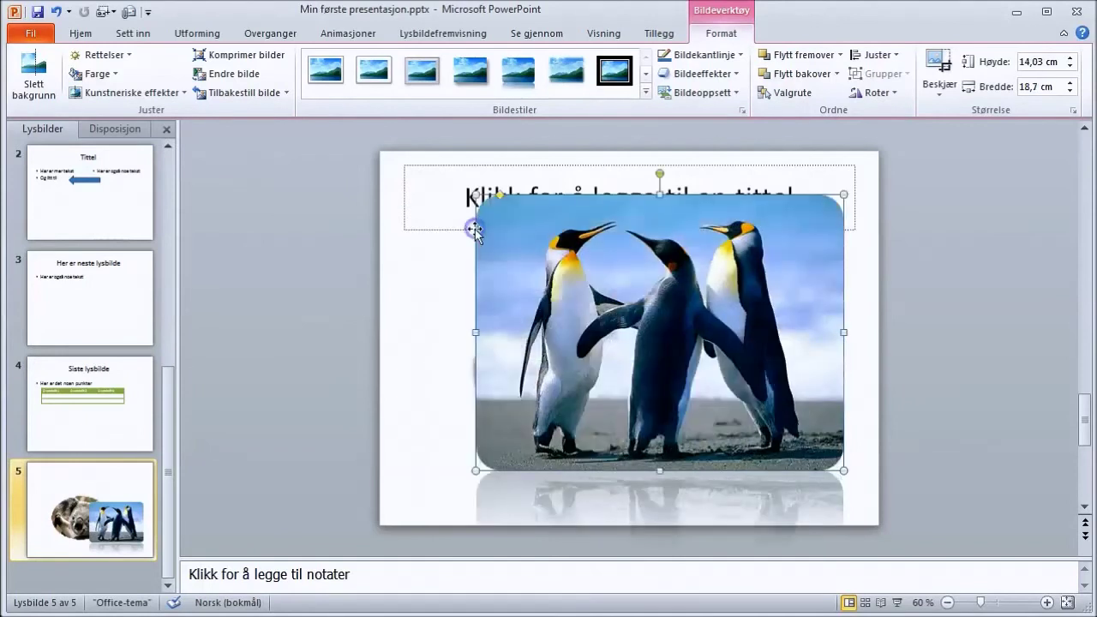
# Step: Crop the right and left edges off the penguin picture
pyautogui.click(947, 69)
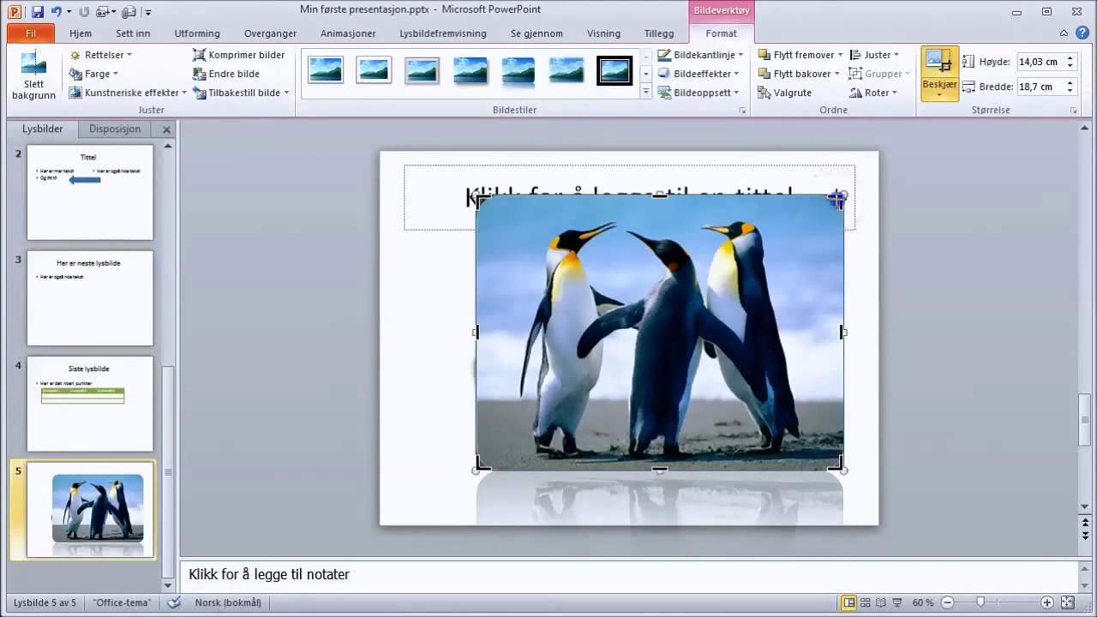
pyautogui.moveTo(837, 200); pyautogui.dragTo(797, 205)
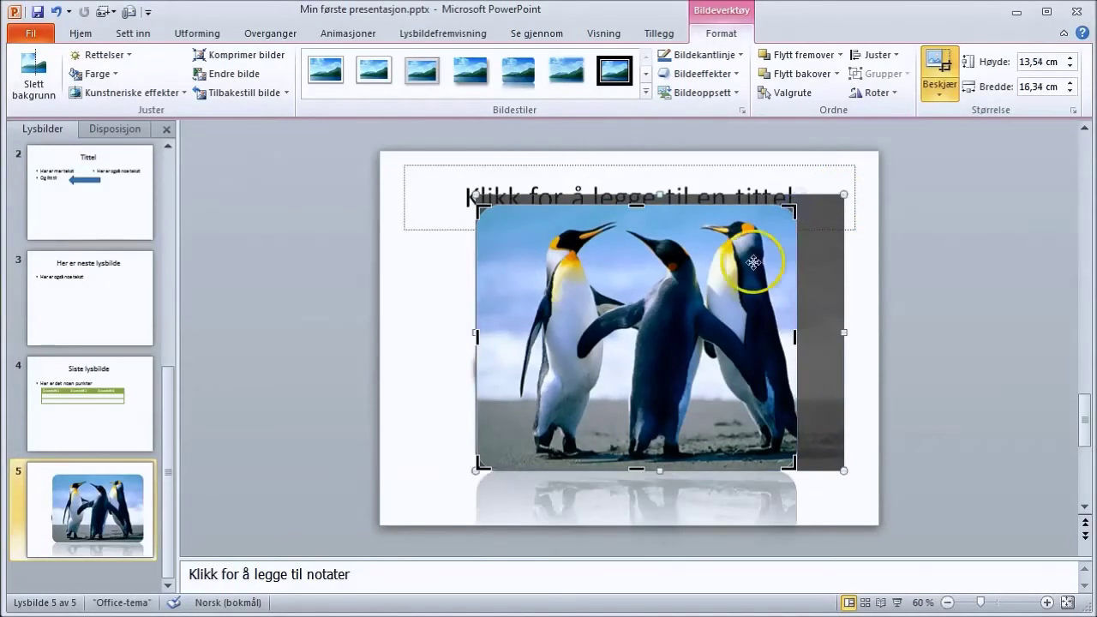
pyautogui.moveTo(502, 452); pyautogui.dragTo(479, 462)
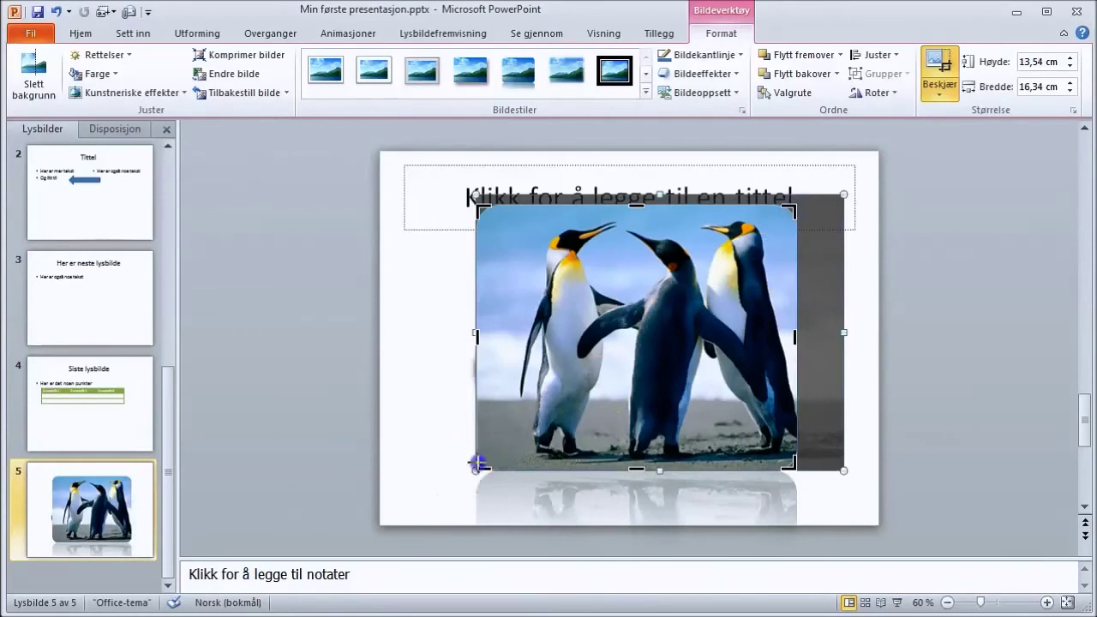
pyautogui.moveTo(497, 463); pyautogui.dragTo(504, 461)
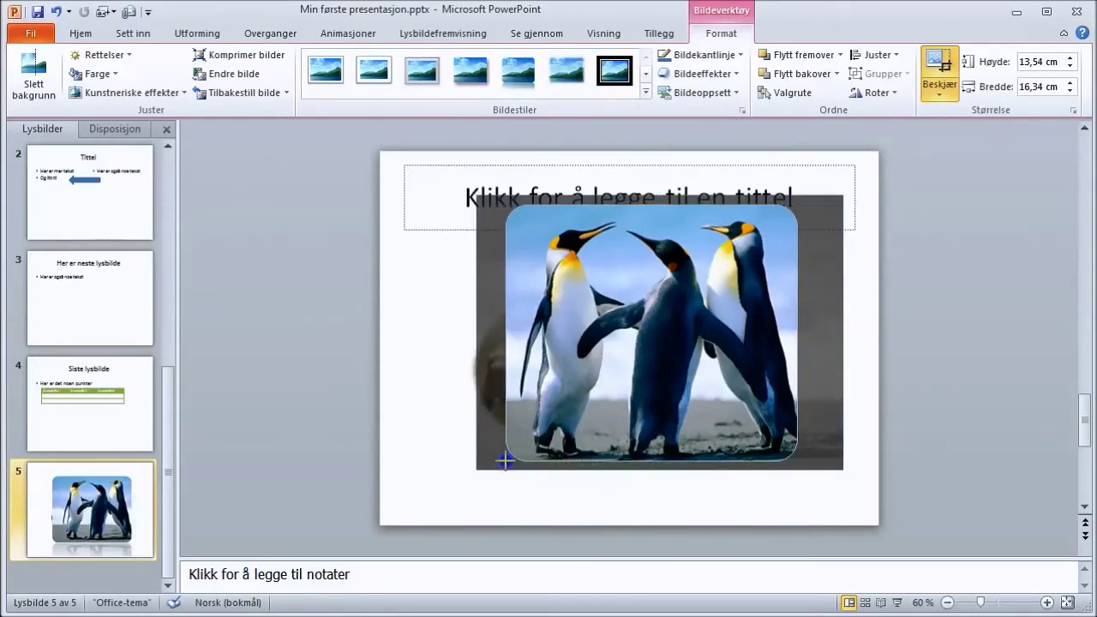
pyautogui.moveTo(506, 461); pyautogui.dragTo(502, 253)
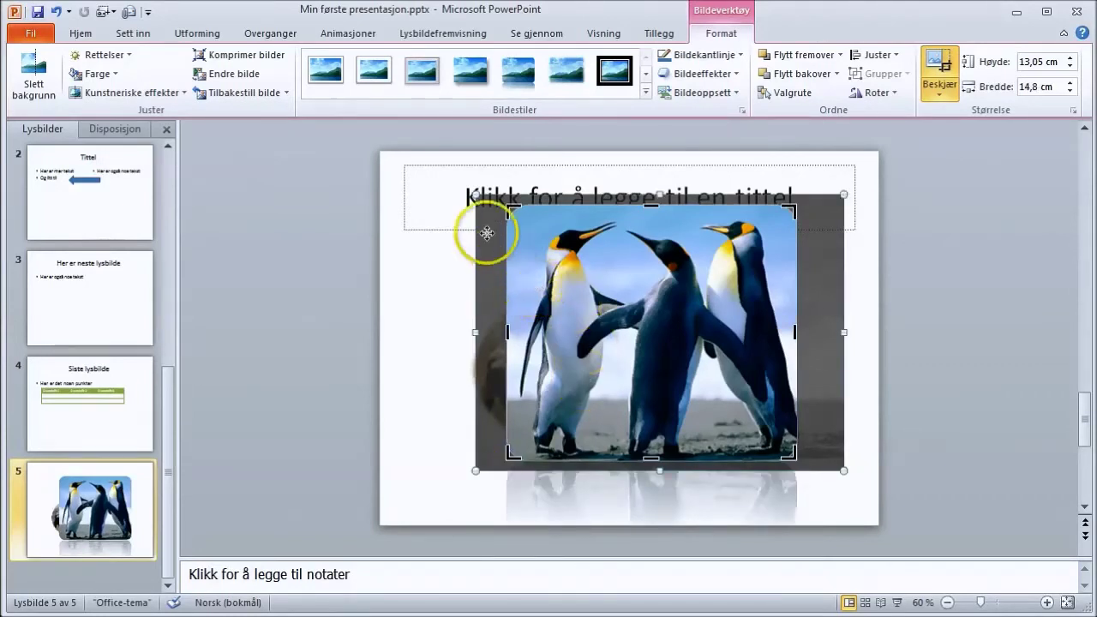
pyautogui.moveTo(502, 253)
pyautogui.mouseDown()
pyautogui.moveTo(812, 306)
pyautogui.moveTo(830, 269)
pyautogui.moveTo(796, 332)
pyautogui.mouseUp()
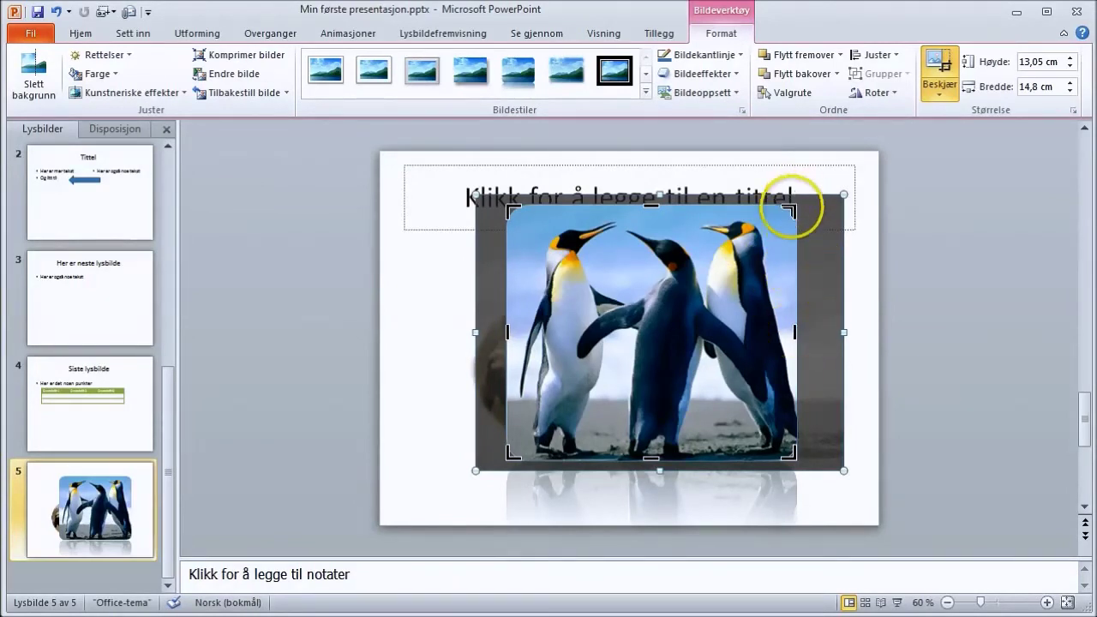
# Step: Crop further to two penguins, then to a single-penguin strip of 11,96 × 4,55 cm
pyautogui.moveTo(795, 208)
pyautogui.mouseDown()
pyautogui.moveTo(727, 217)
pyautogui.moveTo(708, 234)
pyautogui.mouseUp()
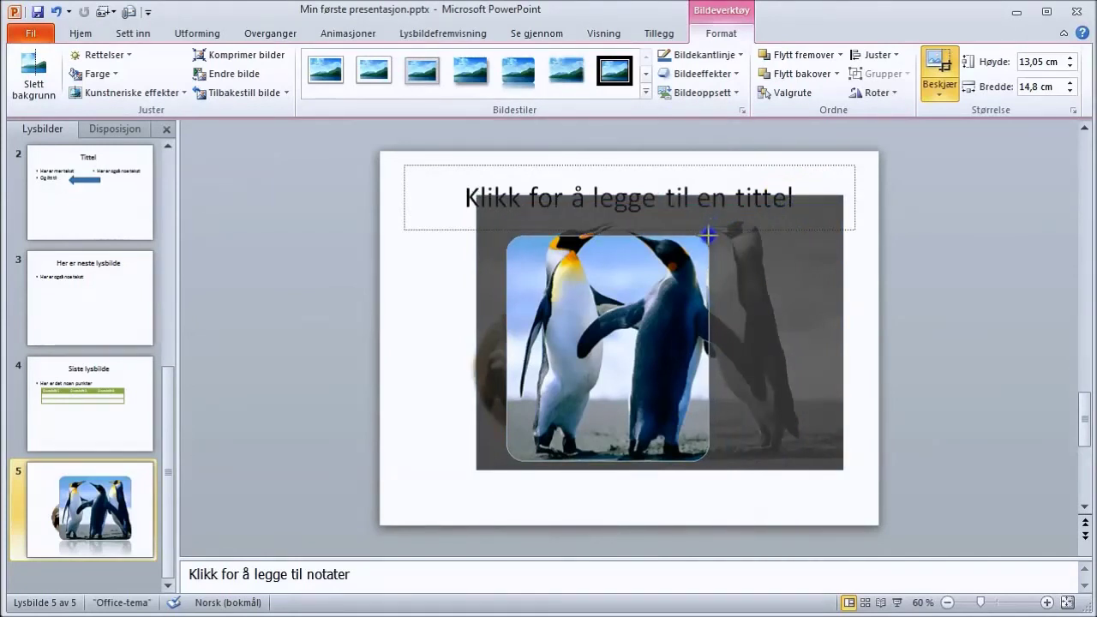
pyautogui.moveTo(708, 236); pyautogui.dragTo(707, 236)
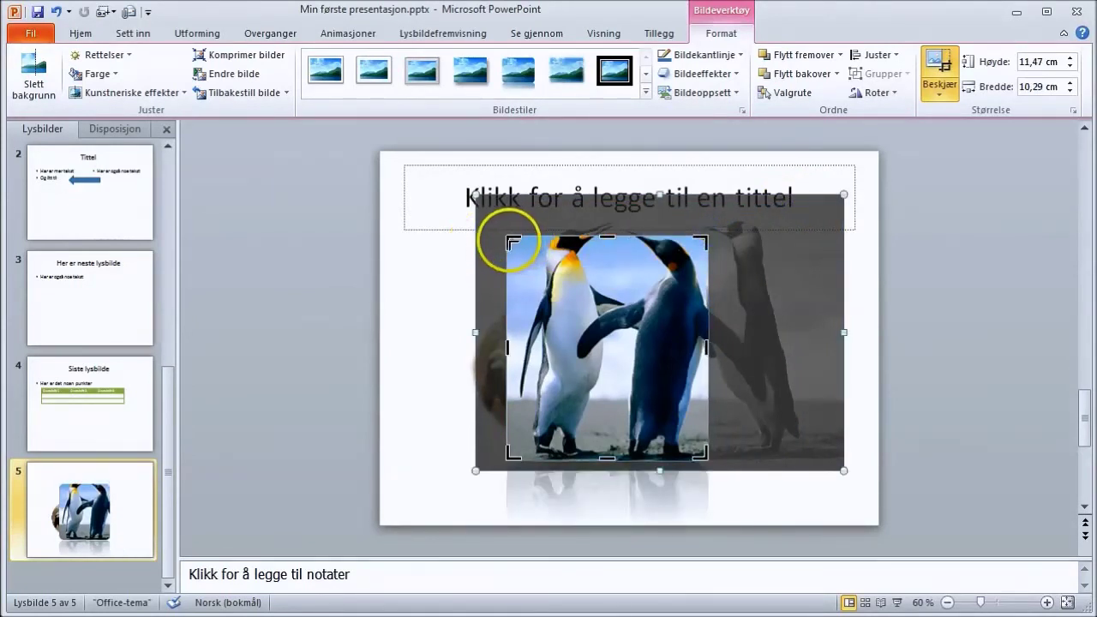
pyautogui.moveTo(534, 236); pyautogui.dragTo(619, 227)
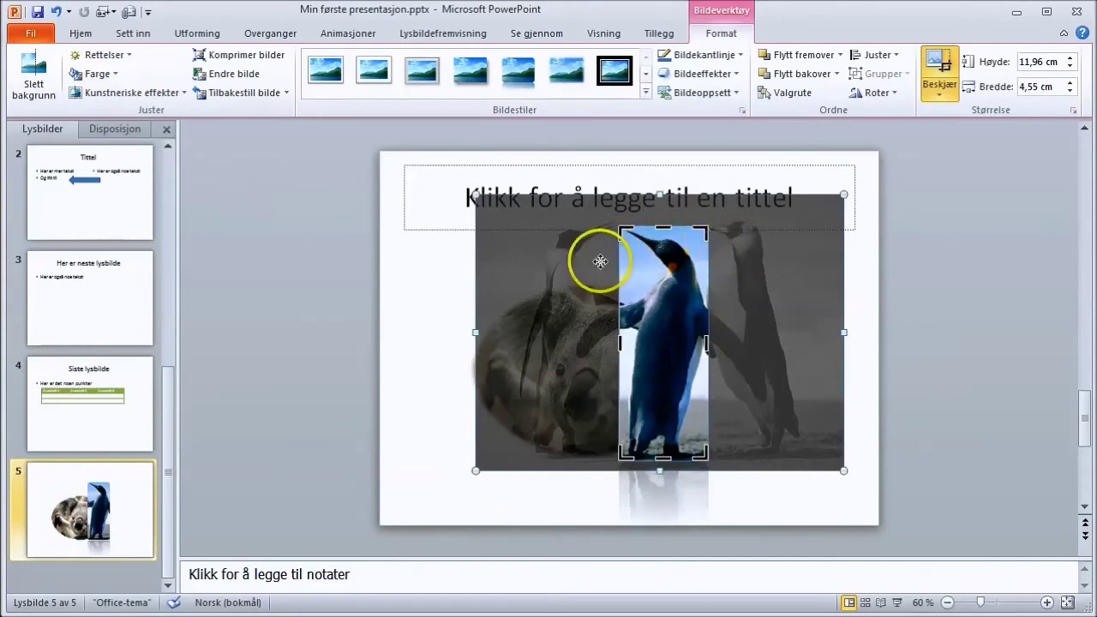
pyautogui.click(860, 313)
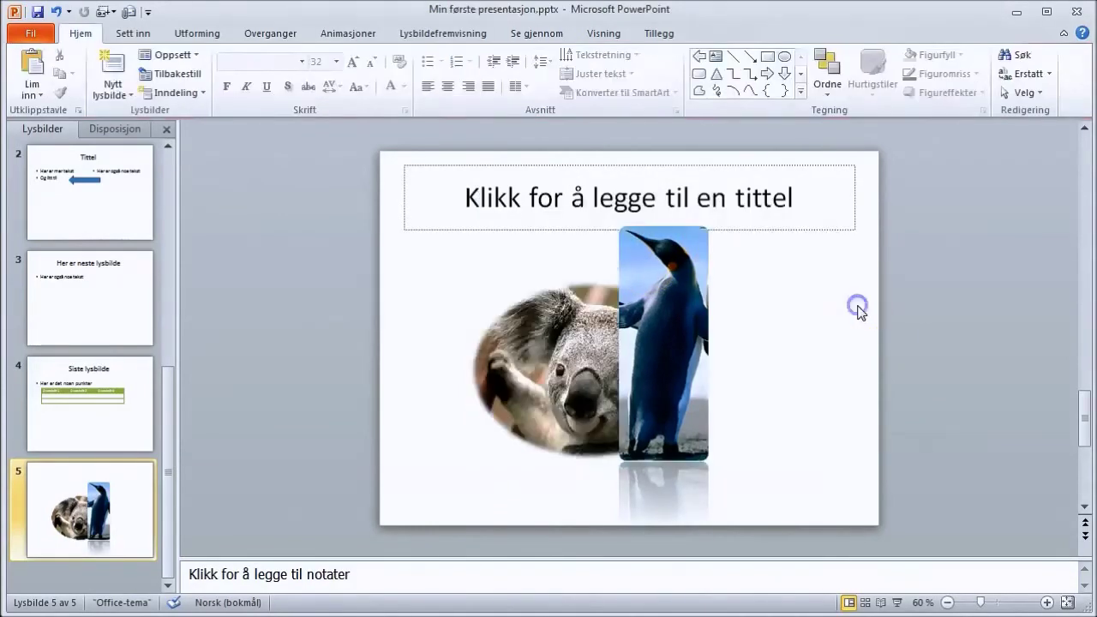
pyautogui.click(716, 336)
pyautogui.moveTo(718, 336); pyautogui.dragTo(795, 346)
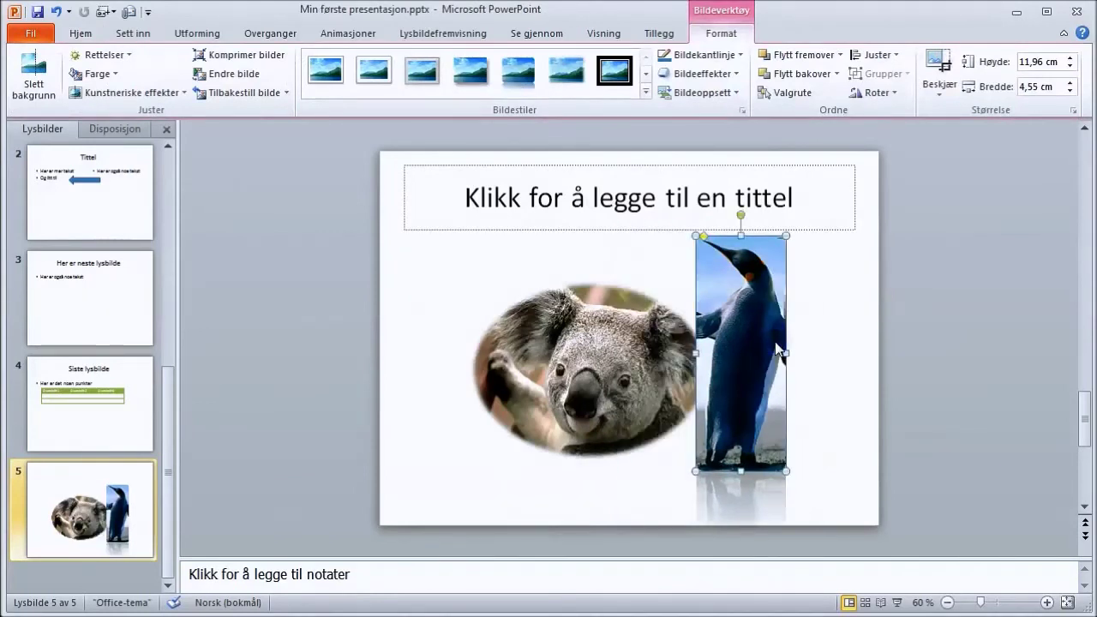
pyautogui.moveTo(771, 308); pyautogui.dragTo(805, 323)
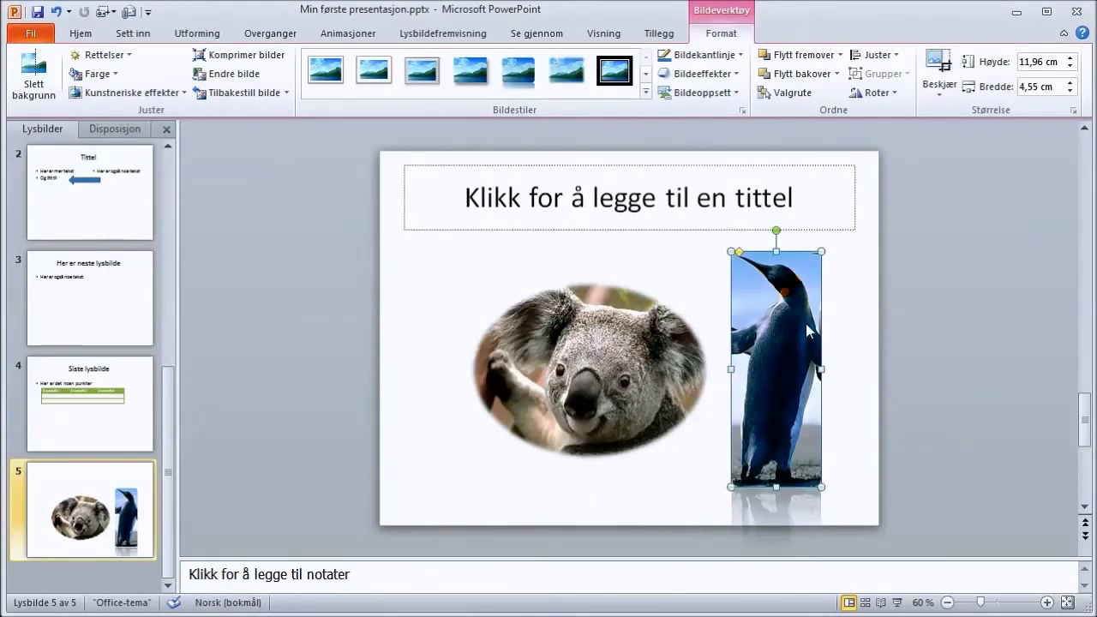
pyautogui.click(806, 450)
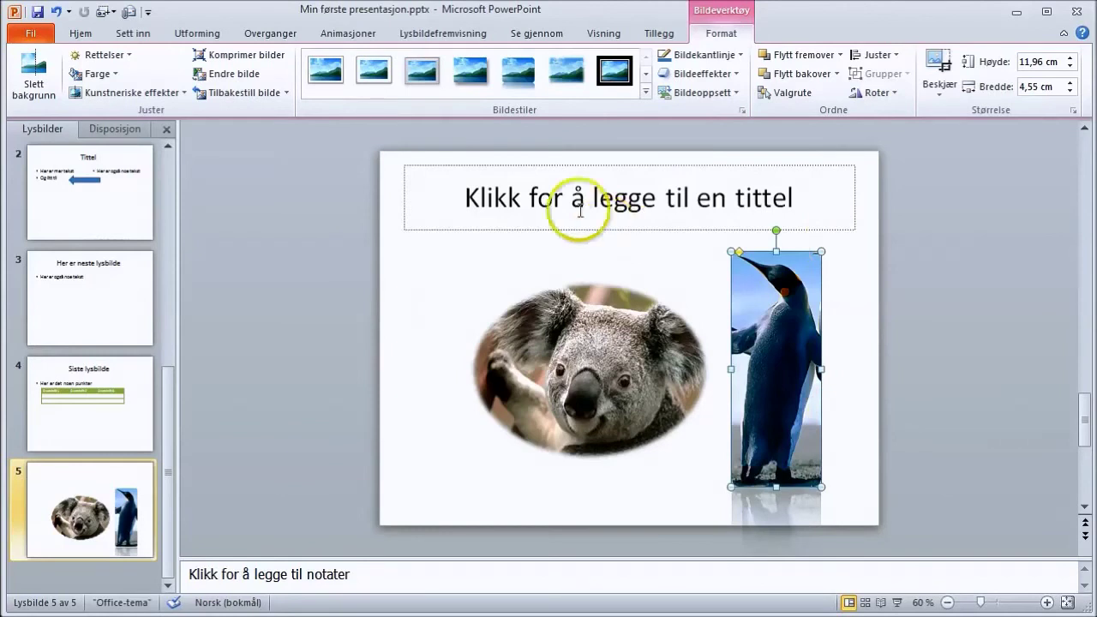
pyautogui.click(423, 294)
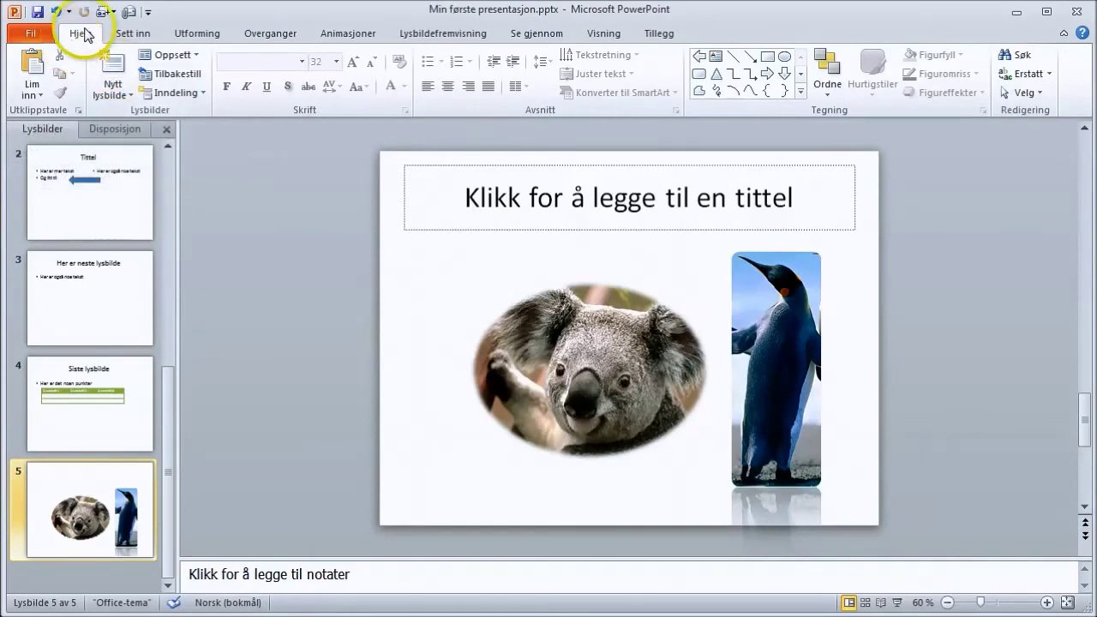
# Step: Insert a new blank slide 6 and open the Utklipp clip art pane from Sett inn
pyautogui.click(116, 66)
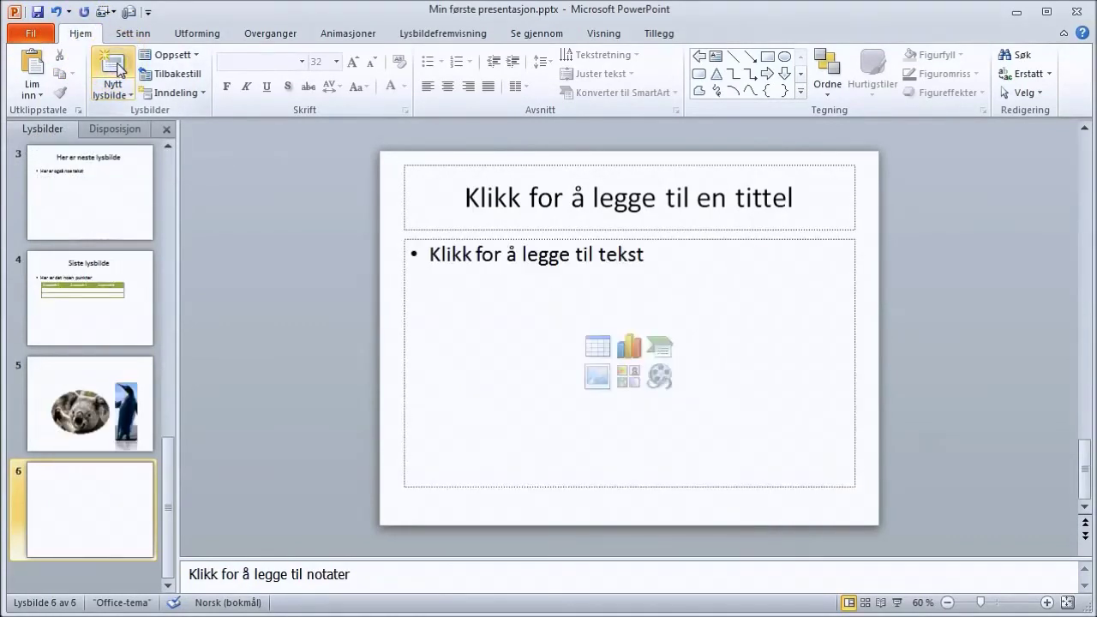
pyautogui.click(122, 74)
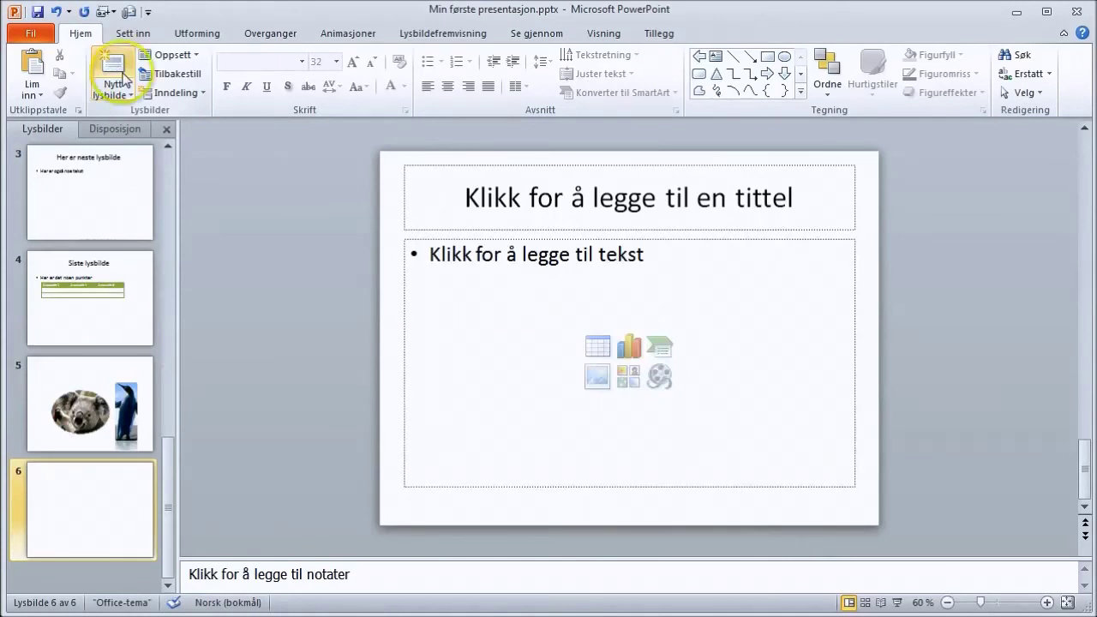
pyautogui.click(122, 35)
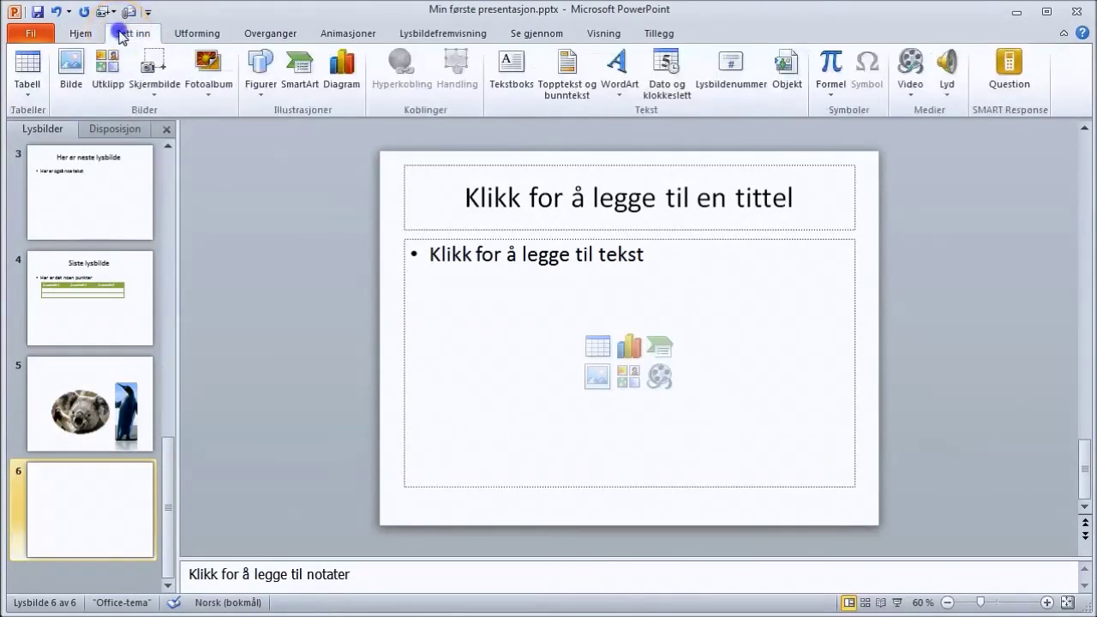
pyautogui.click(118, 76)
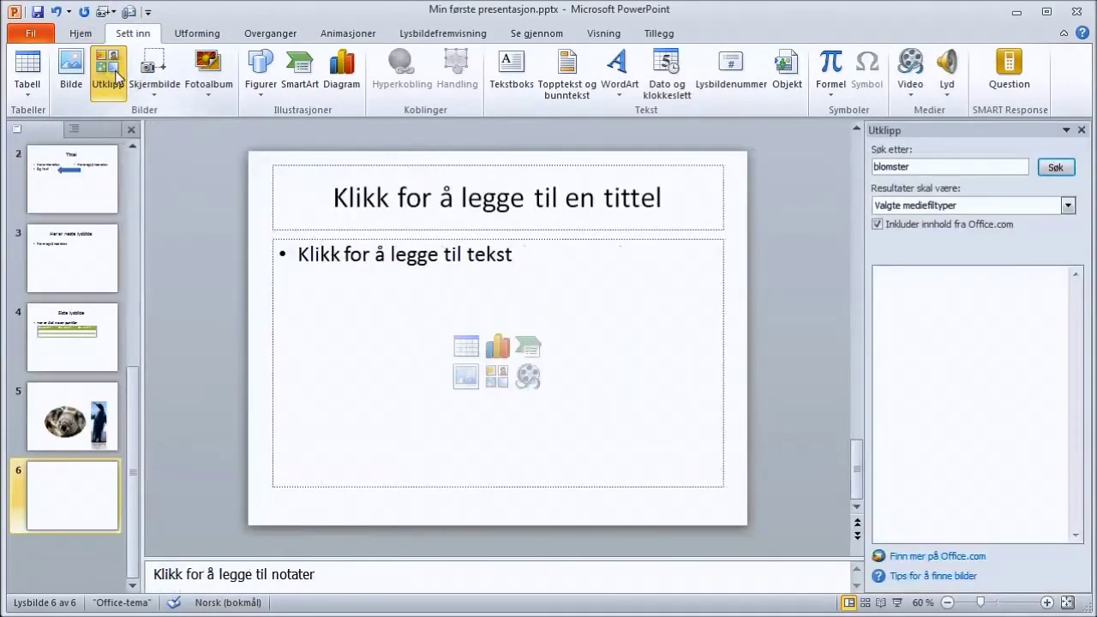
# Step: Search clip art for 'blomster' and insert the sunflower result onto slide 6
pyautogui.write('ter')
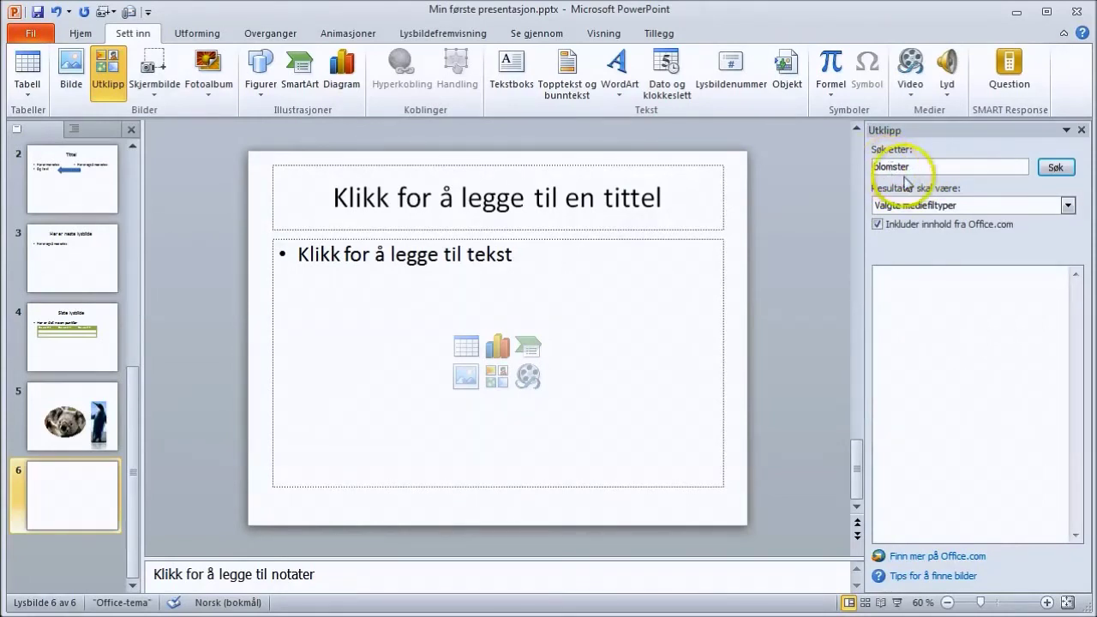
pyautogui.click(1057, 169)
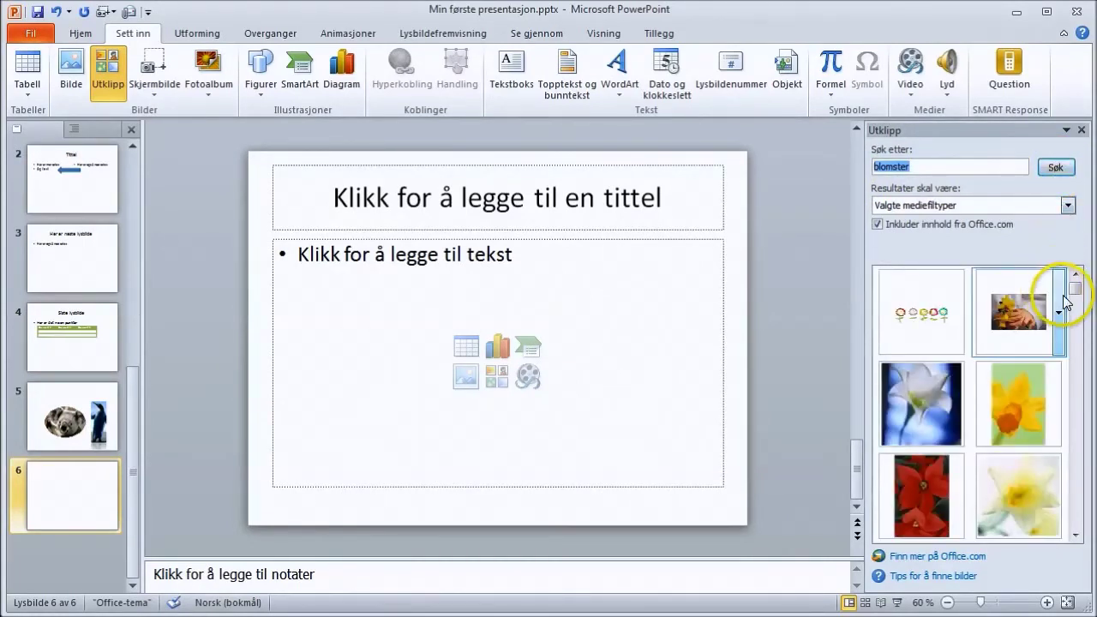
pyautogui.moveTo(1074, 288); pyautogui.dragTo(1085, 333)
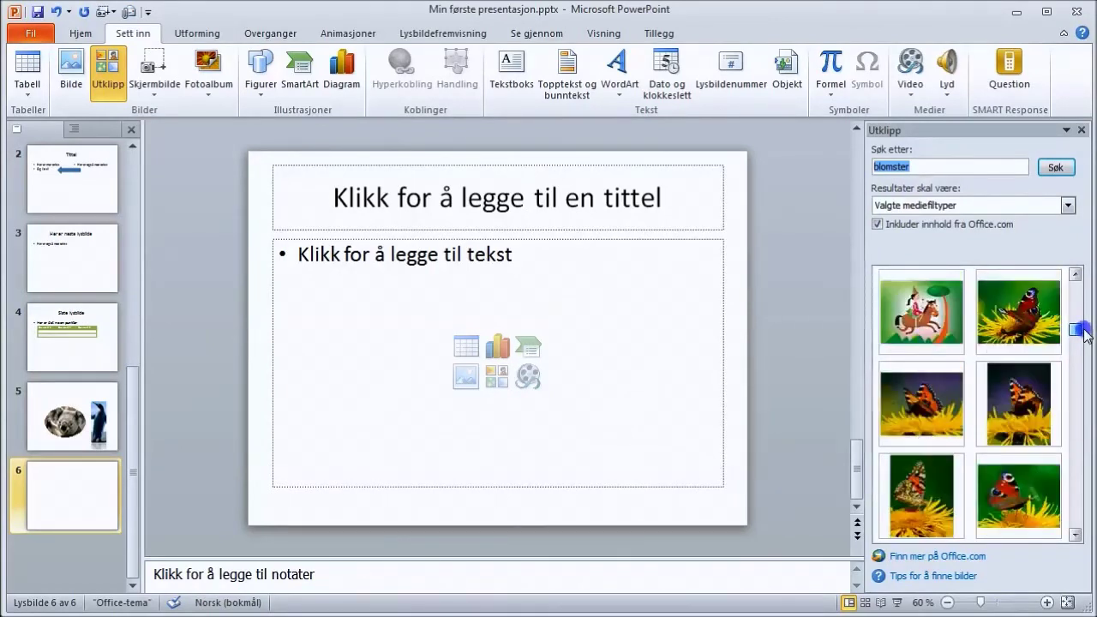
pyautogui.moveTo(1085, 334); pyautogui.dragTo(1096, 437)
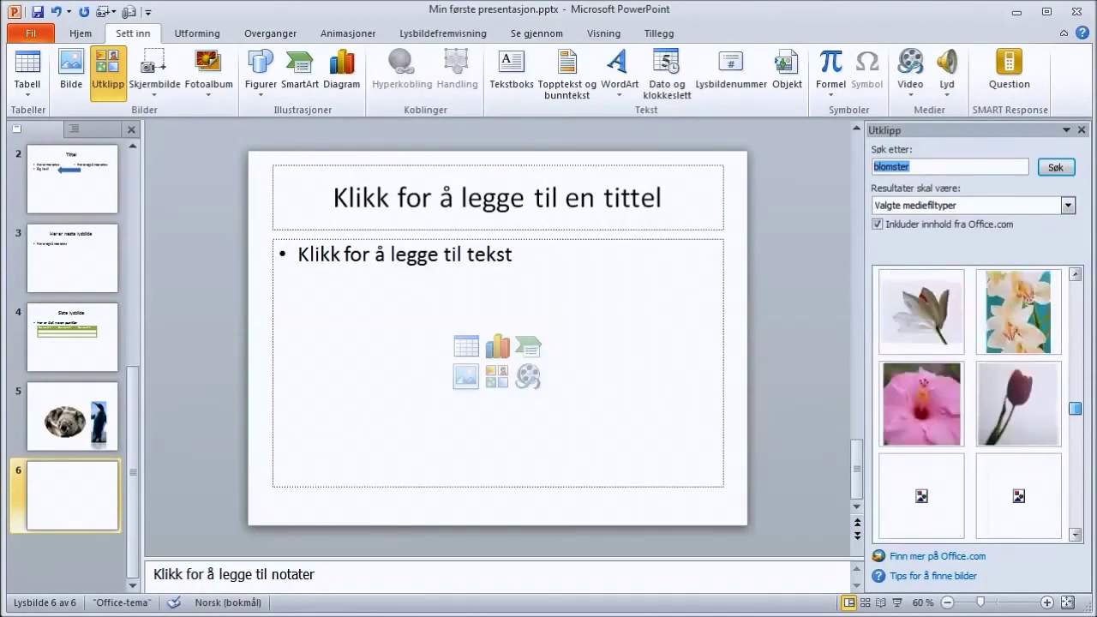
pyautogui.moveTo(1075, 435); pyautogui.dragTo(1074, 452)
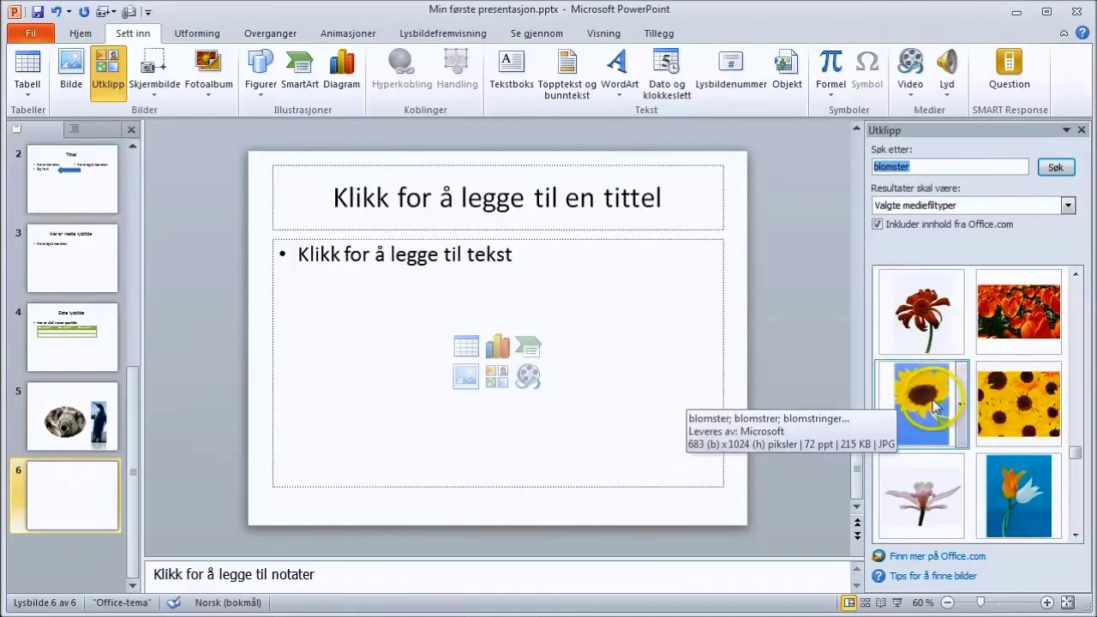
pyautogui.click(934, 407)
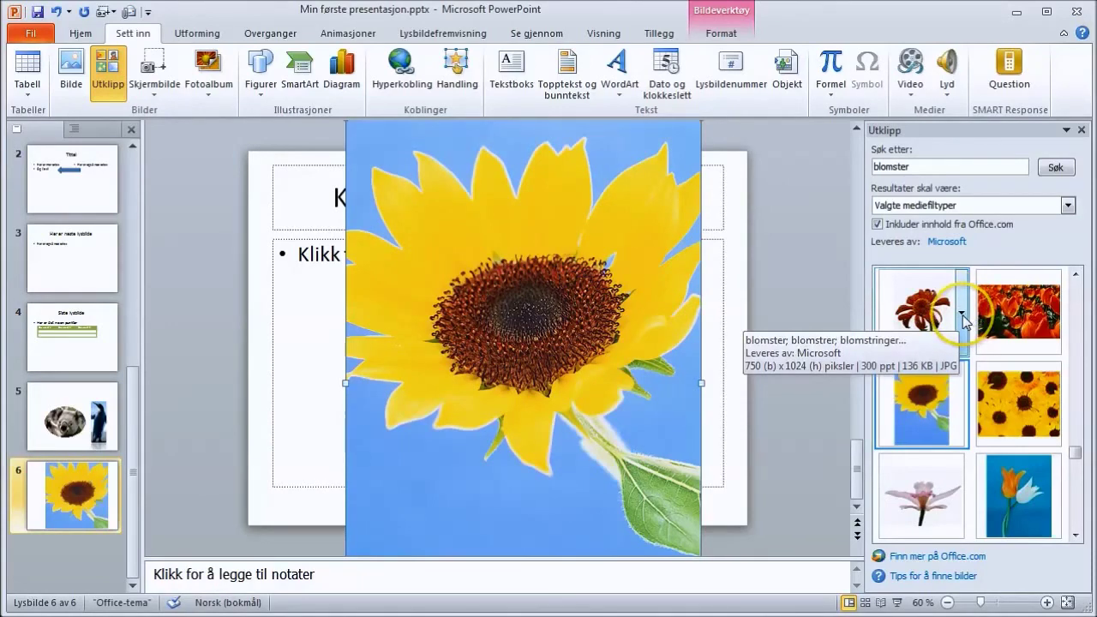
pyautogui.click(962, 314)
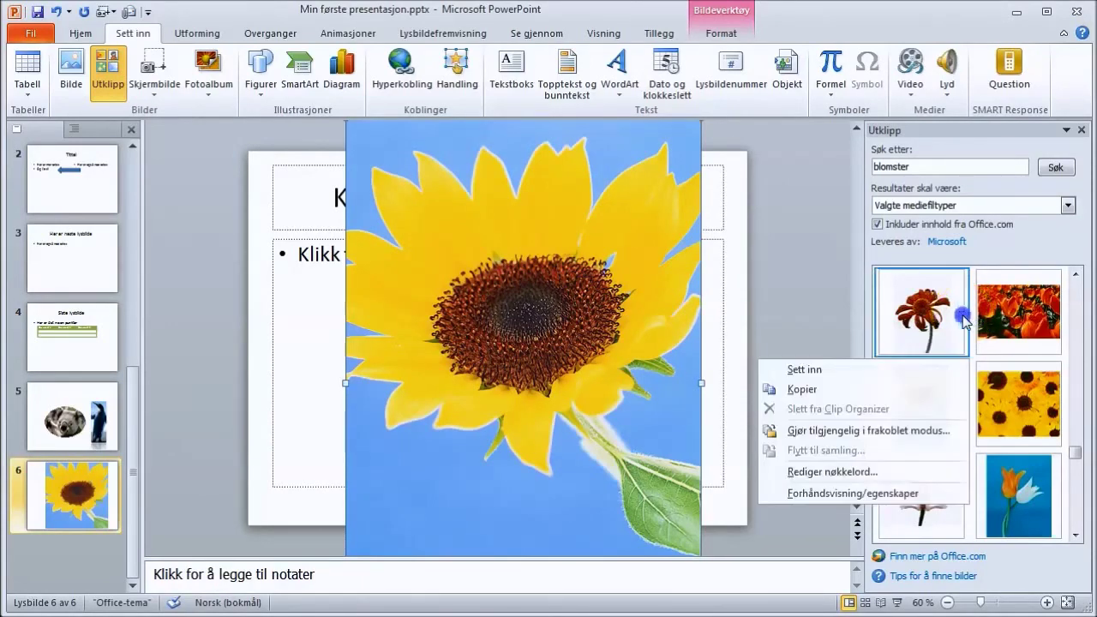
# Step: Insert the red flower clip at the slide's left and shrink the sunflower to 11,39 × 7,6 cm beside it
pyautogui.click(907, 374)
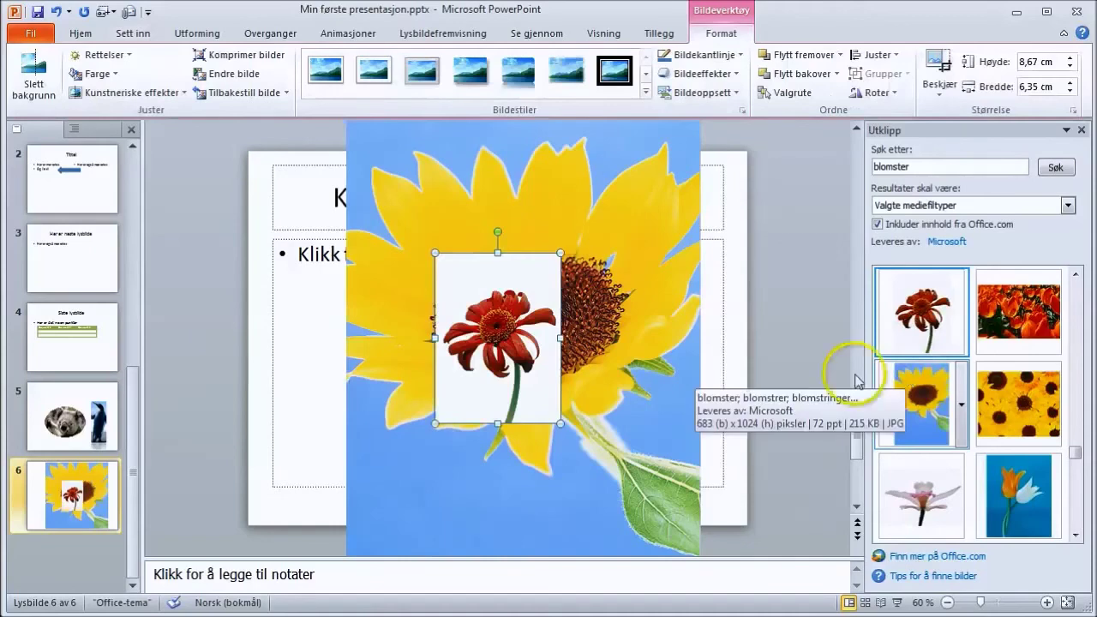
pyautogui.moveTo(521, 347); pyautogui.dragTo(368, 347)
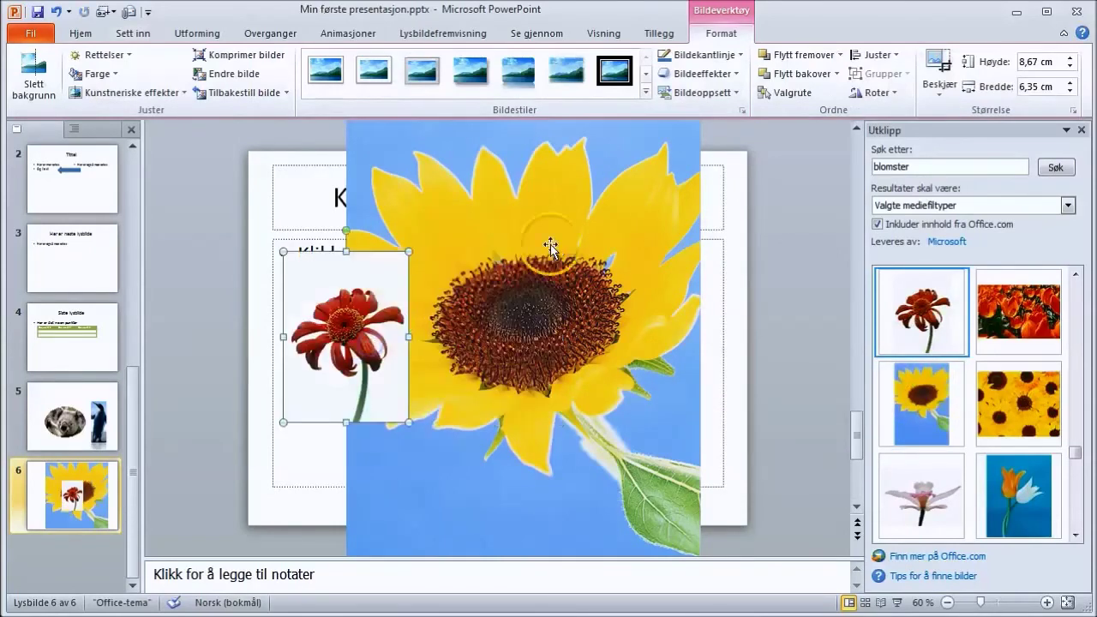
pyautogui.click(574, 234)
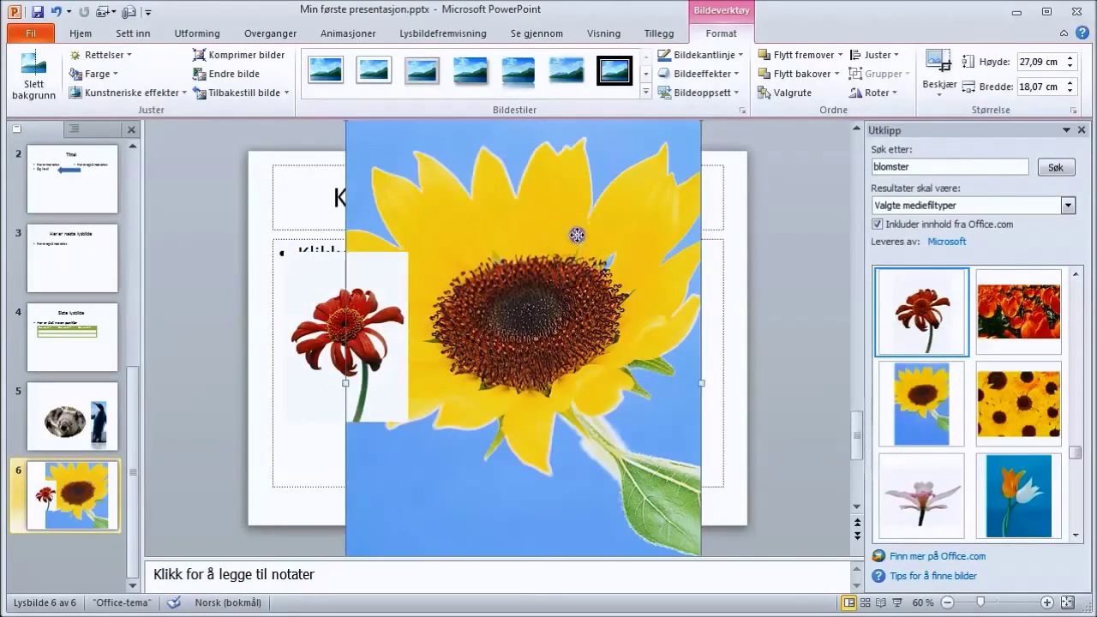
pyautogui.moveTo(576, 235); pyautogui.dragTo(591, 247)
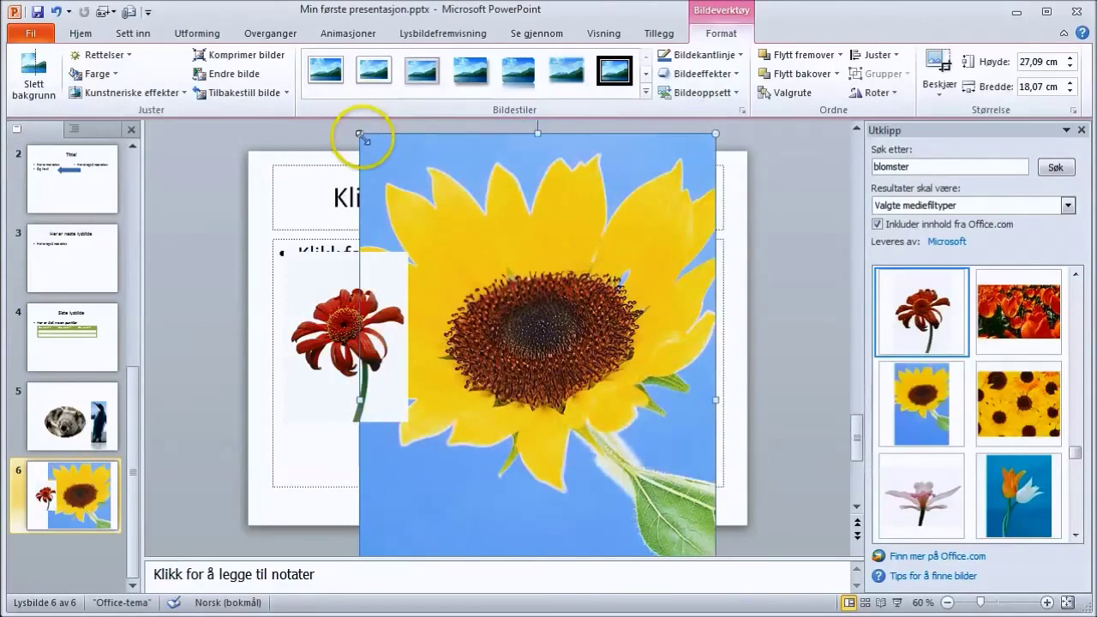
pyautogui.moveTo(360, 134); pyautogui.dragTo(522, 377)
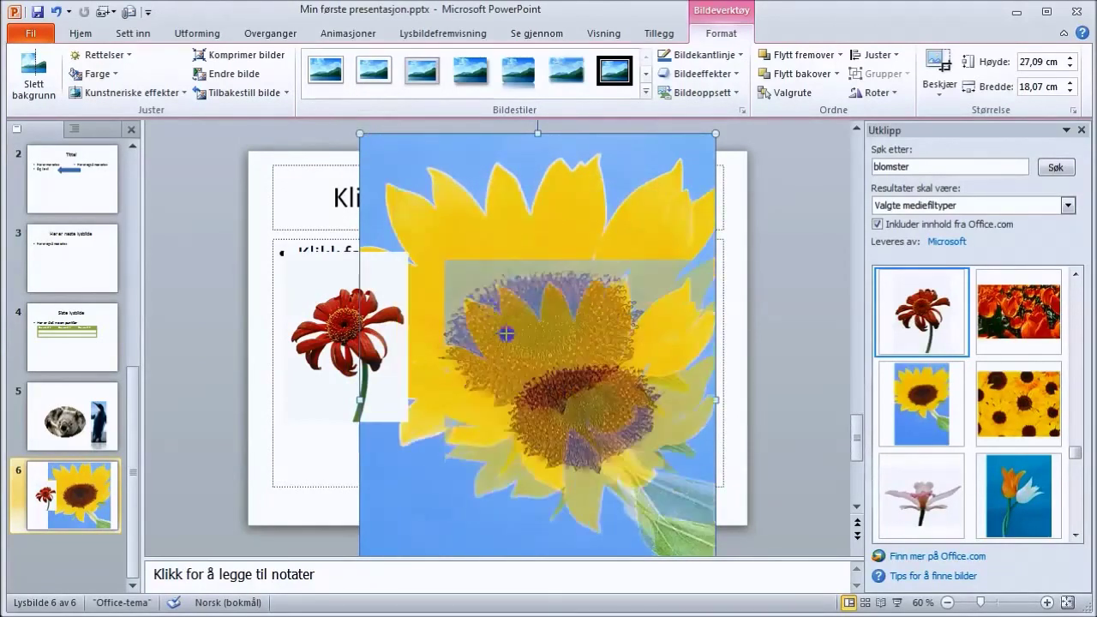
pyautogui.moveTo(628, 423); pyautogui.dragTo(582, 246)
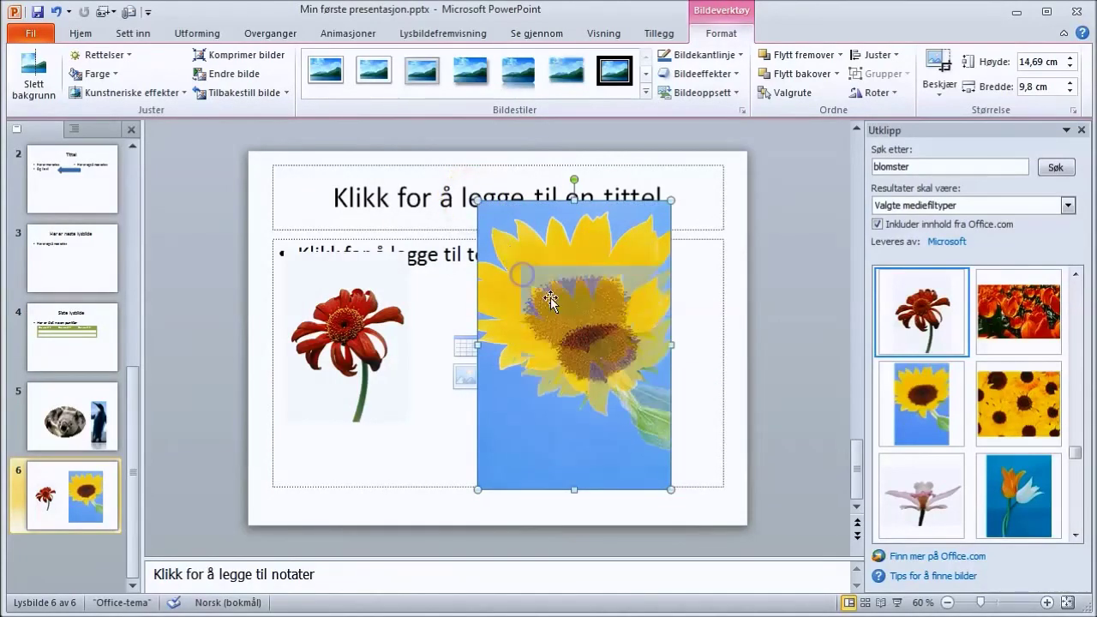
pyautogui.moveTo(474, 200); pyautogui.dragTo(520, 265)
pyautogui.moveTo(582, 325); pyautogui.dragTo(552, 307)
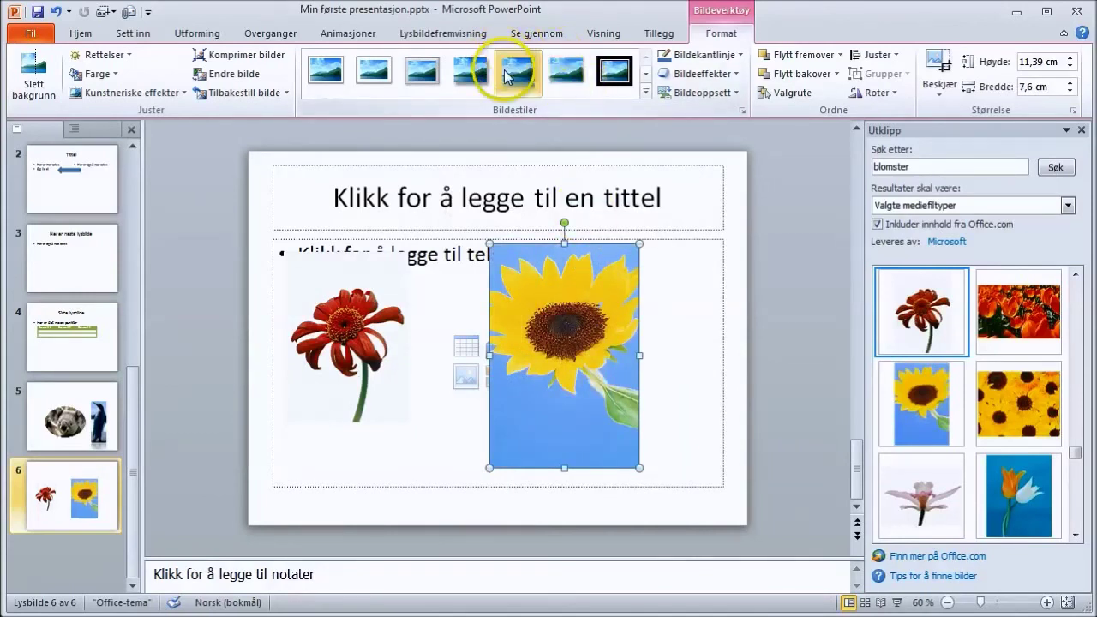
# Step: Apply the black-bordered oval style from the Bildestiler gallery to the sunflower
pyautogui.click(646, 92)
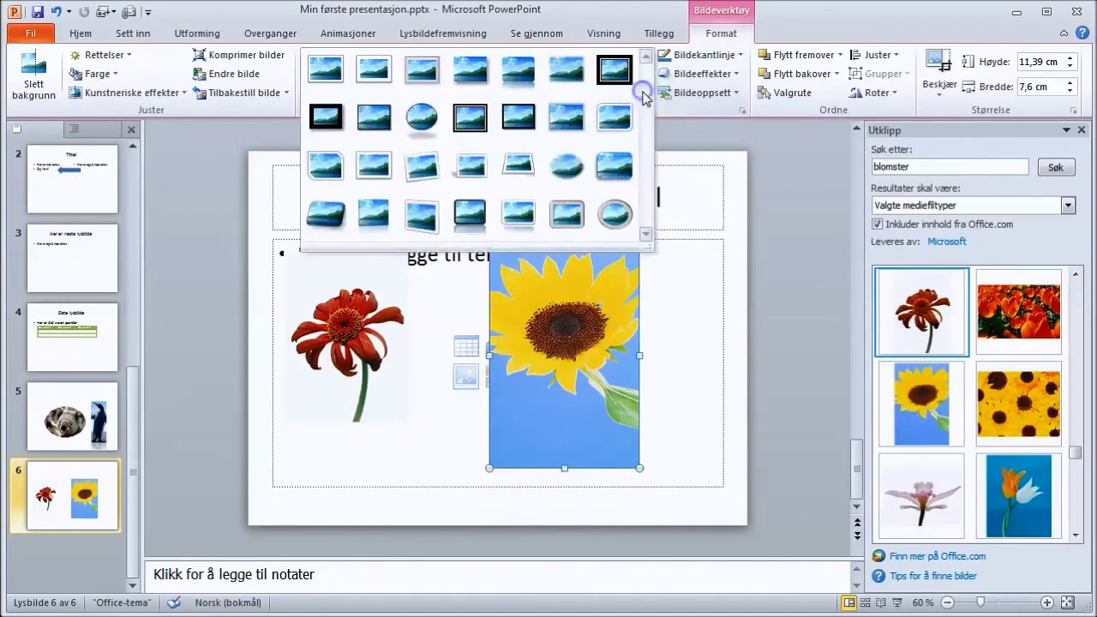
pyautogui.click(423, 115)
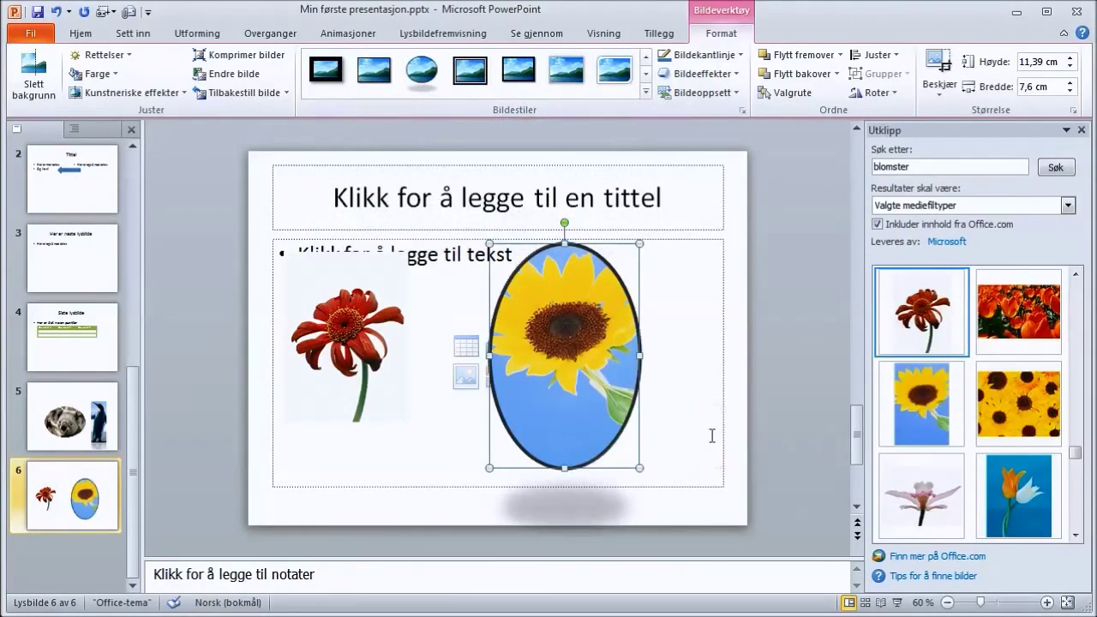